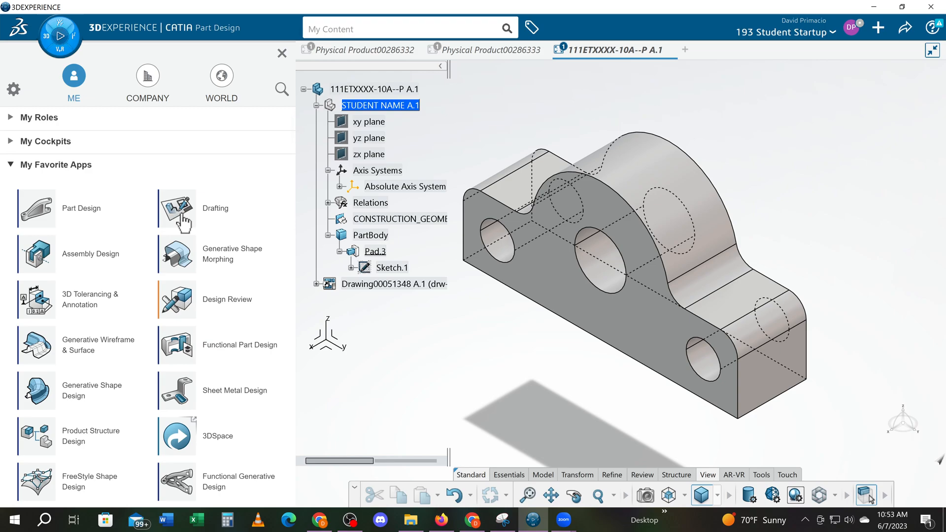
# - Create a new drawing in Drafting and set its page layout to the B5 ISO sheet style
pyautogui.click(181, 217)
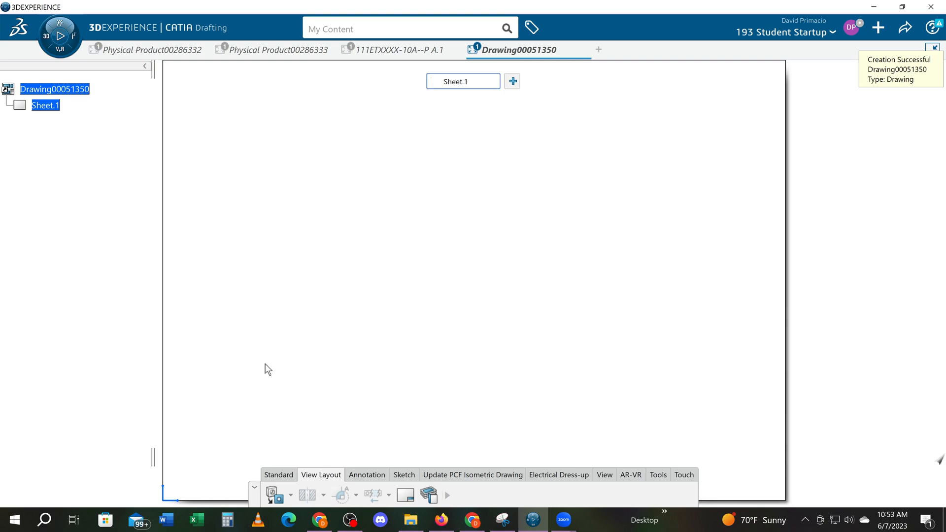
pyautogui.click(406, 495)
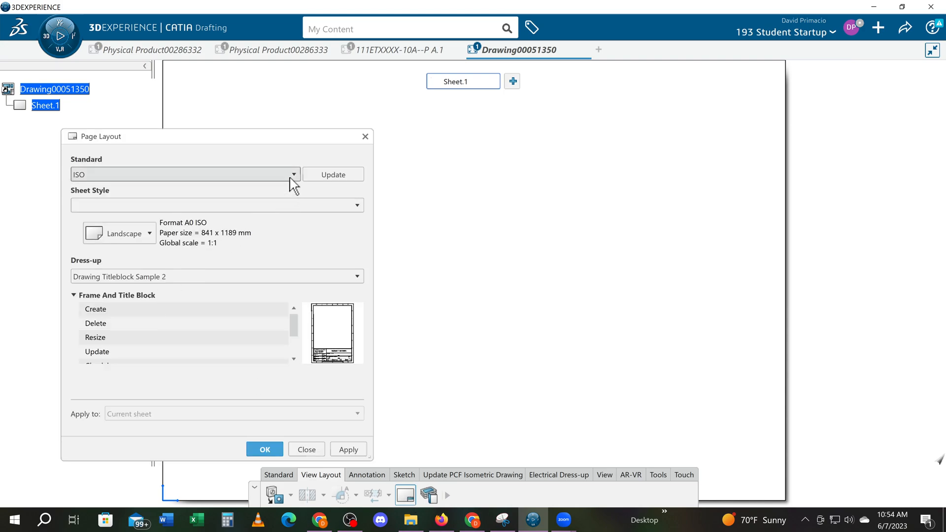
pyautogui.click(123, 206)
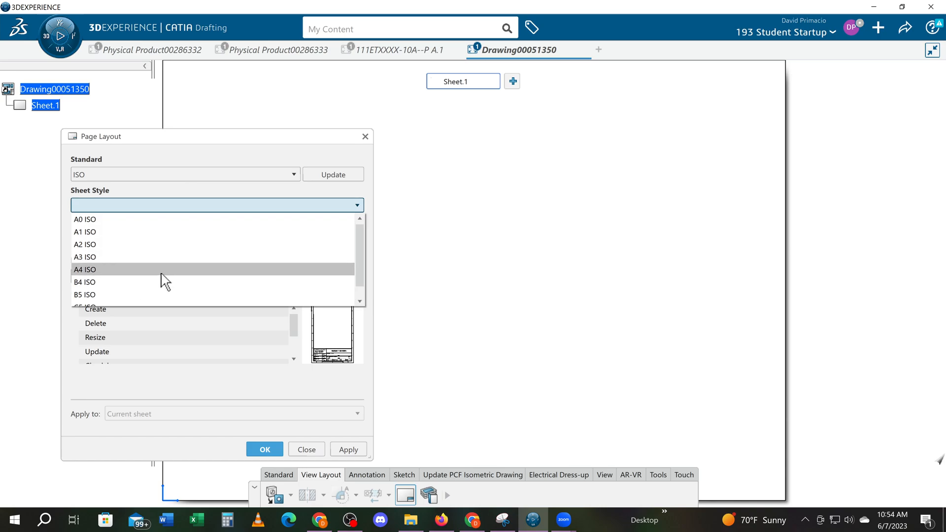
pyautogui.click(148, 295)
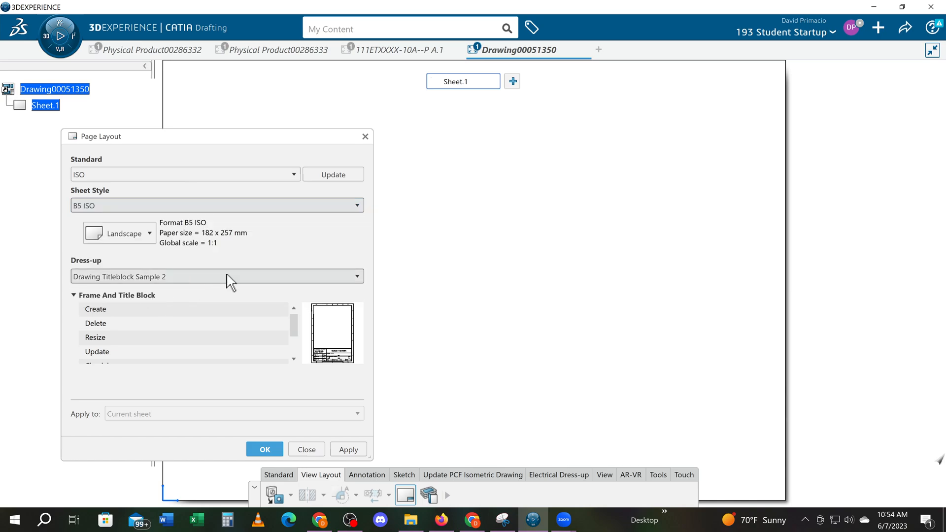
pyautogui.click(260, 450)
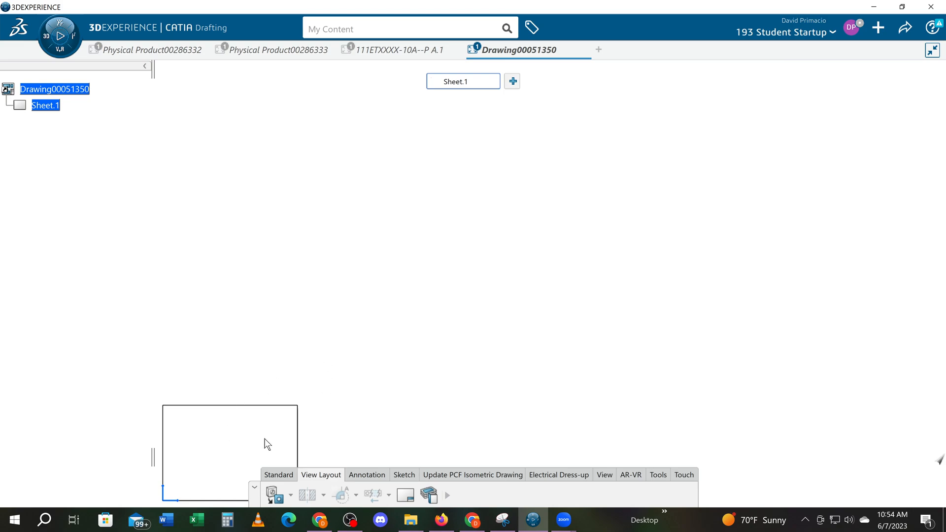
# - Reselect the B5 ISO sheet style and create a frame and title block from Drawing Titleblock Sample 2
pyautogui.click(406, 495)
pyautogui.click(177, 206)
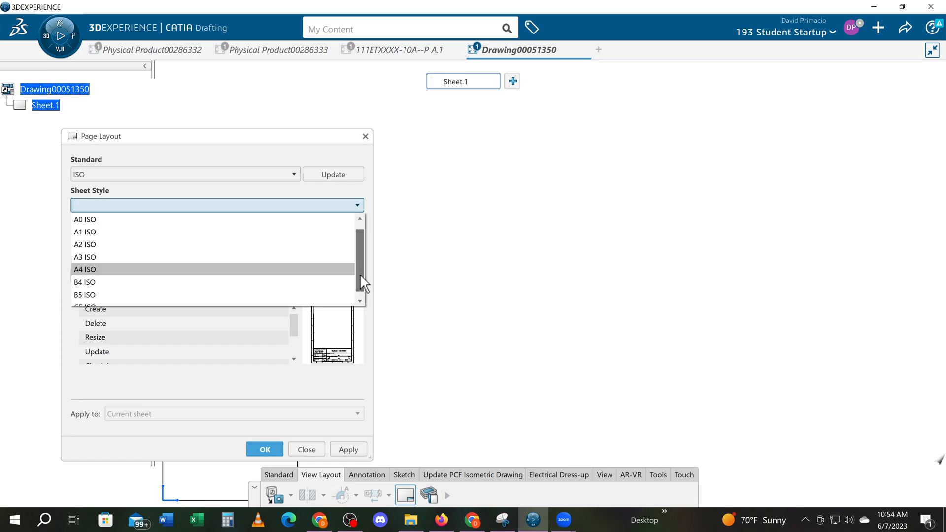
pyautogui.click(143, 295)
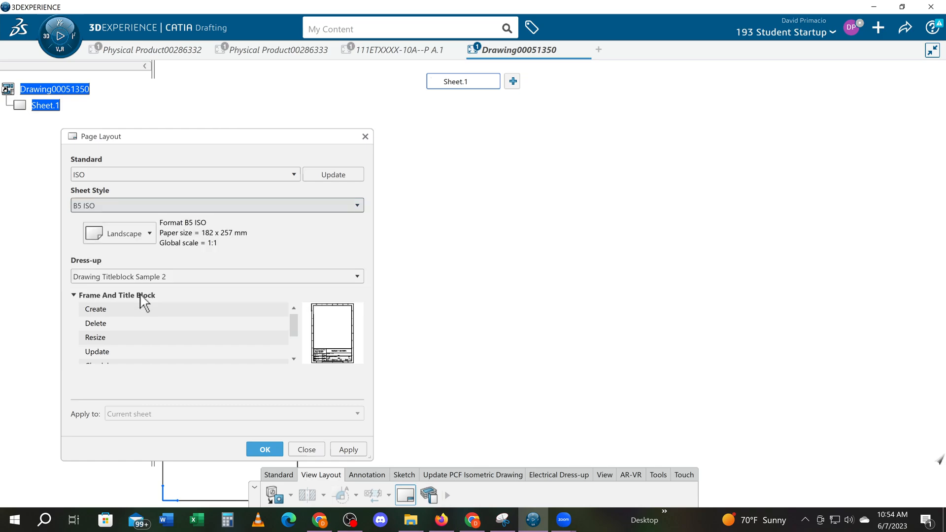
pyautogui.click(112, 309)
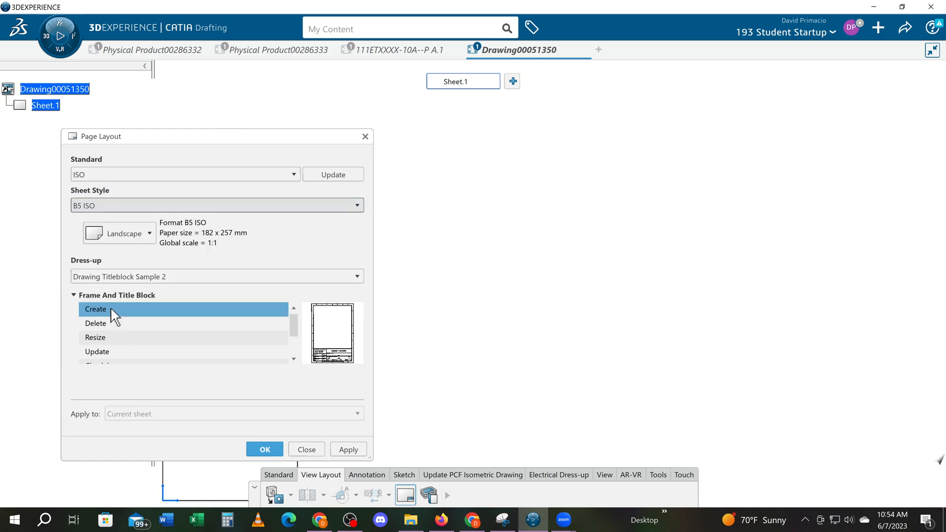
pyautogui.click(349, 450)
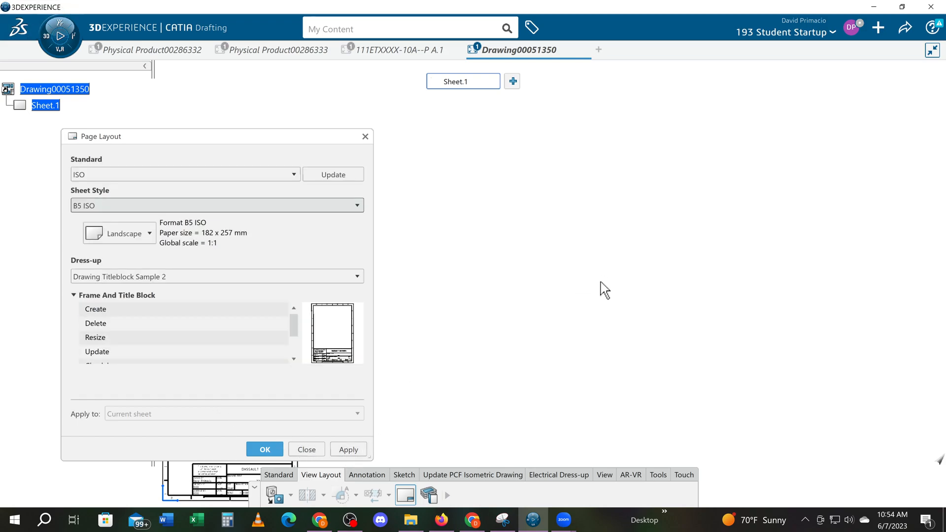
# - Try the C5 ISO sheet style on the current sheet
pyautogui.moveTo(285, 140); pyautogui.dragTo(739, 100)
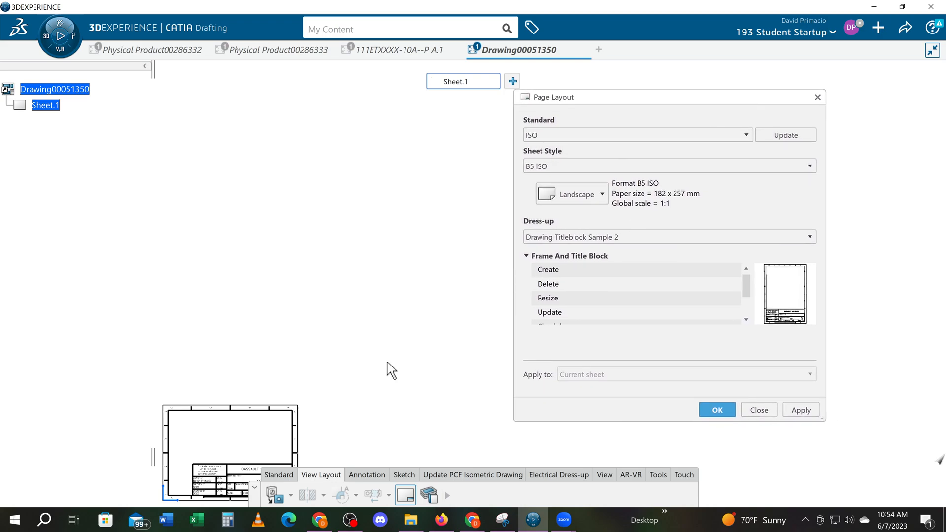
pyautogui.click(579, 167)
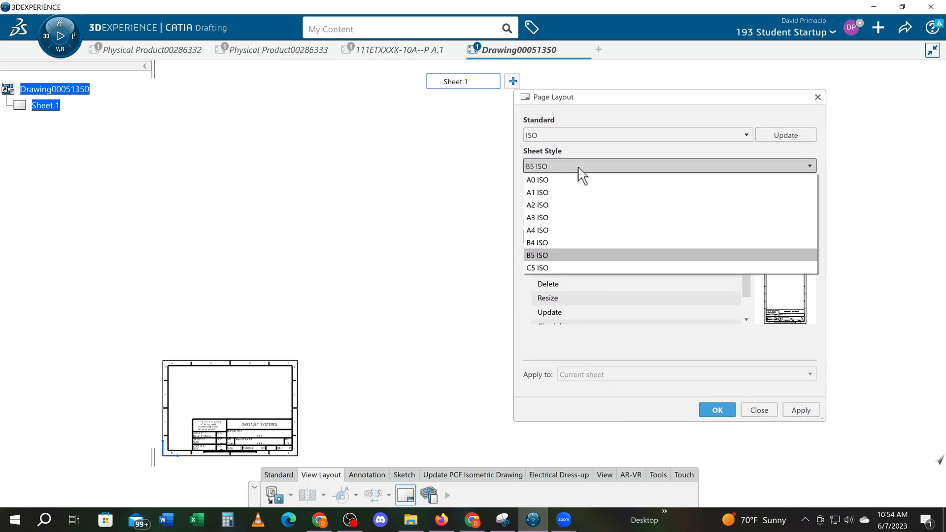
pyautogui.click(561, 267)
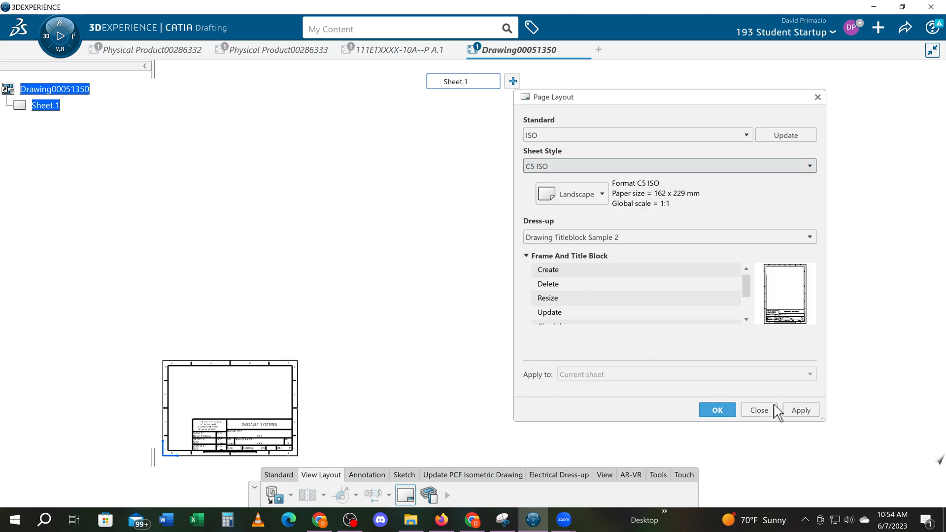
pyautogui.click(794, 413)
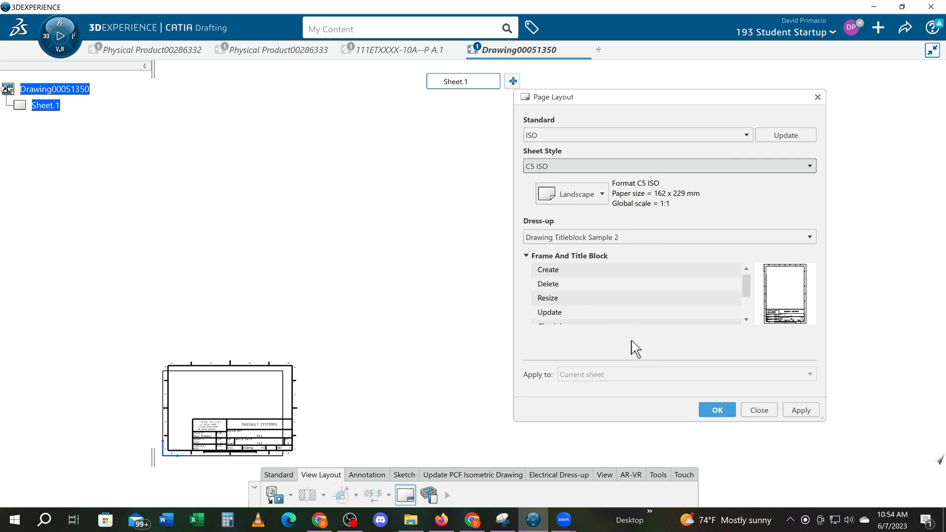
# - Set the current sheet's style to A0 ISO and close the page layout settings
pyautogui.click(580, 168)
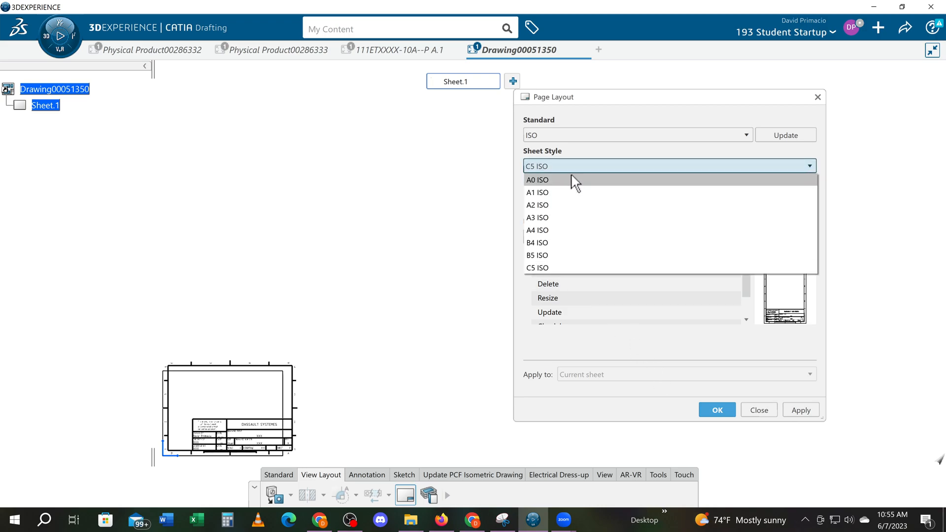
pyautogui.click(573, 180)
pyautogui.click(789, 412)
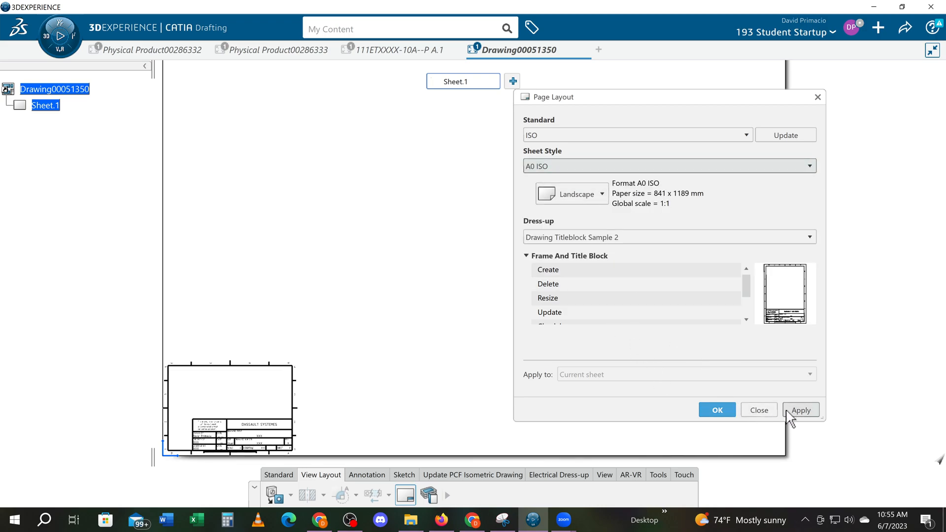
pyautogui.click(718, 412)
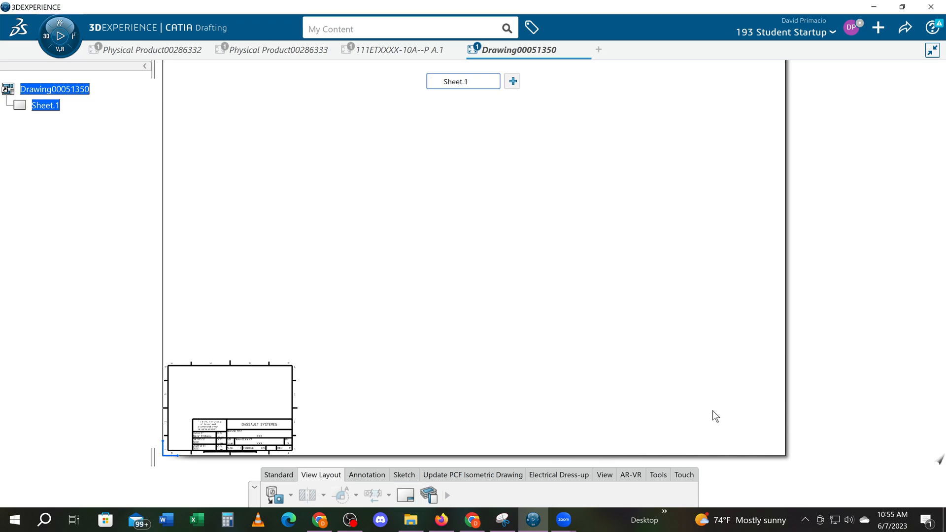
# - Resize the frame and title block to fit the A0 ISO sheet
pyautogui.moveTo(467, 304)
pyautogui.mouseDown(button='middle')
pyautogui.moveTo(444, 312)
pyautogui.moveTo(447, 337)
pyautogui.mouseUp(button='middle')
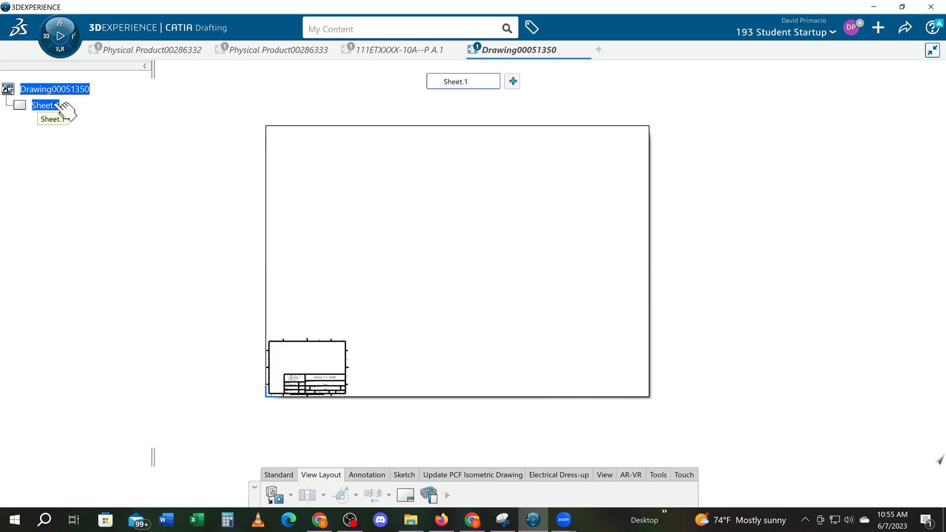
pyautogui.click(406, 495)
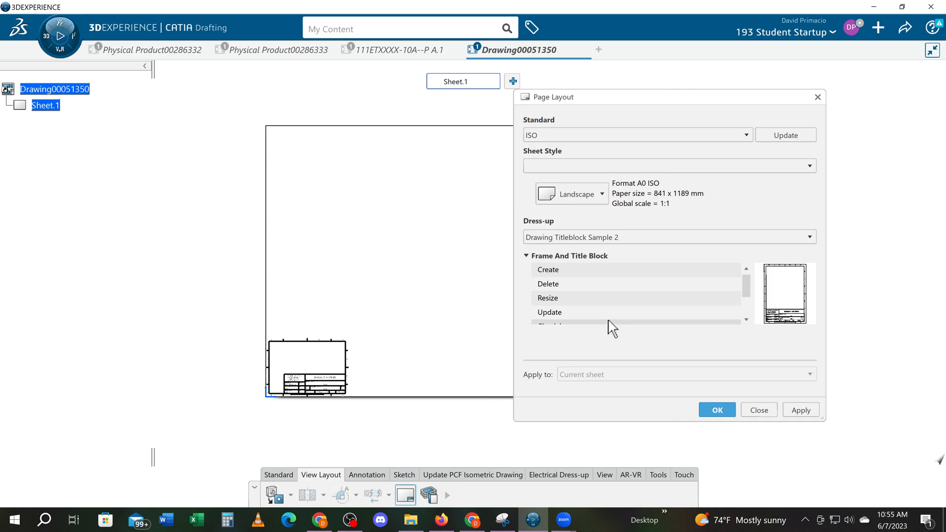
pyautogui.click(584, 301)
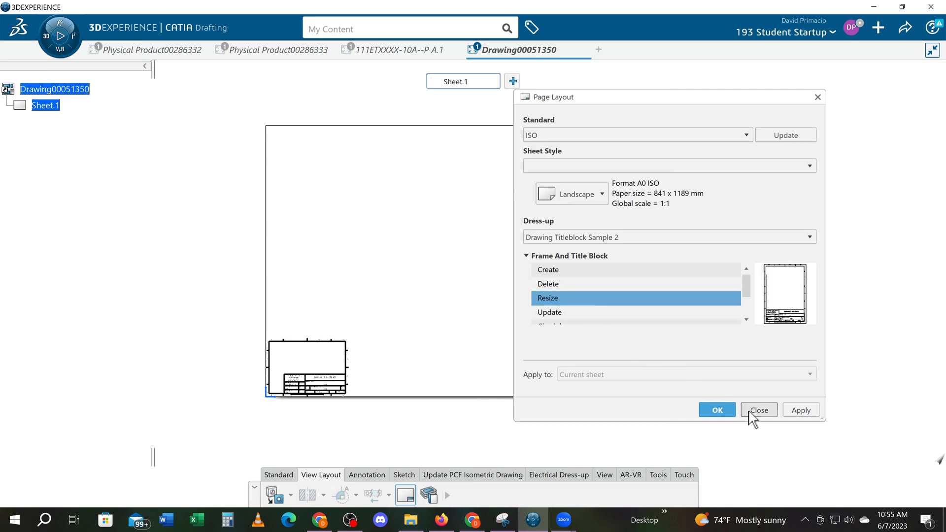
pyautogui.click(811, 411)
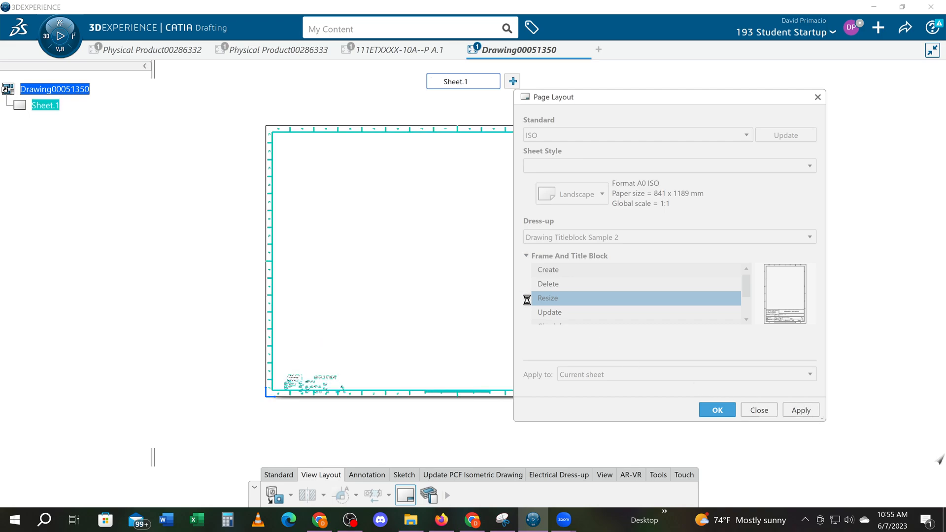
pyautogui.moveTo(423, 337); pyautogui.dragTo(285, 355, button='middle')
pyautogui.click(718, 410)
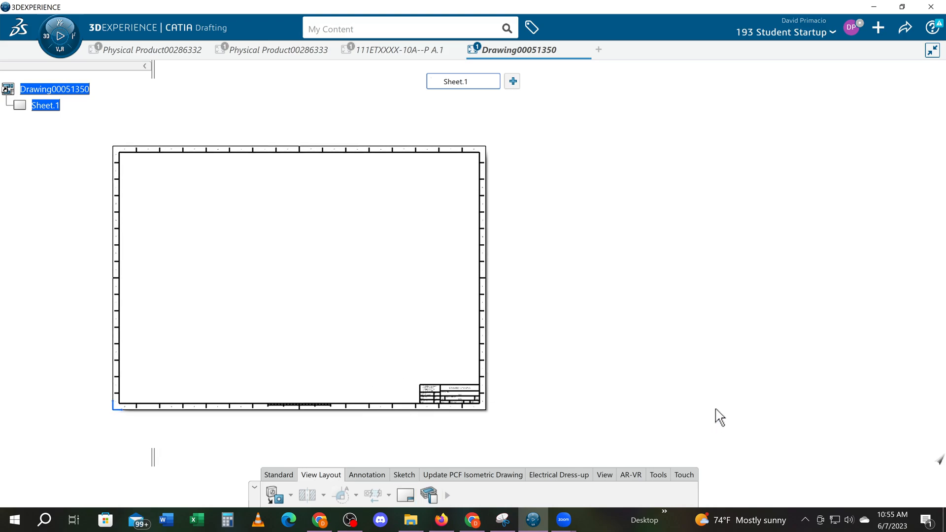
pyautogui.moveTo(583, 393)
pyautogui.mouseDown(button='middle')
pyautogui.moveTo(684, 355)
pyautogui.moveTo(686, 342)
pyautogui.moveTo(720, 346)
pyautogui.moveTo(725, 367)
pyautogui.mouseUp(button='middle')
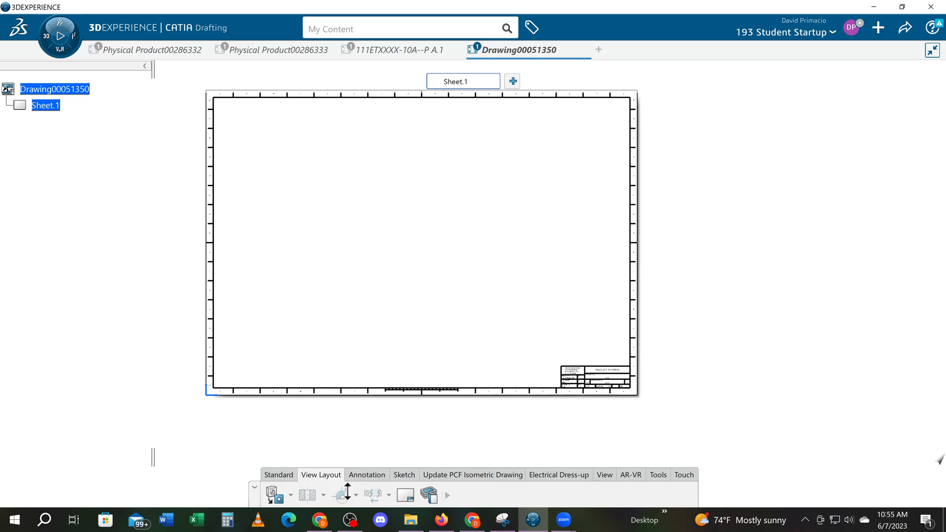
# - Configure the View Wizard with linked front, bottom and left views, and add an isometric view above the left view
pyautogui.click(448, 495)
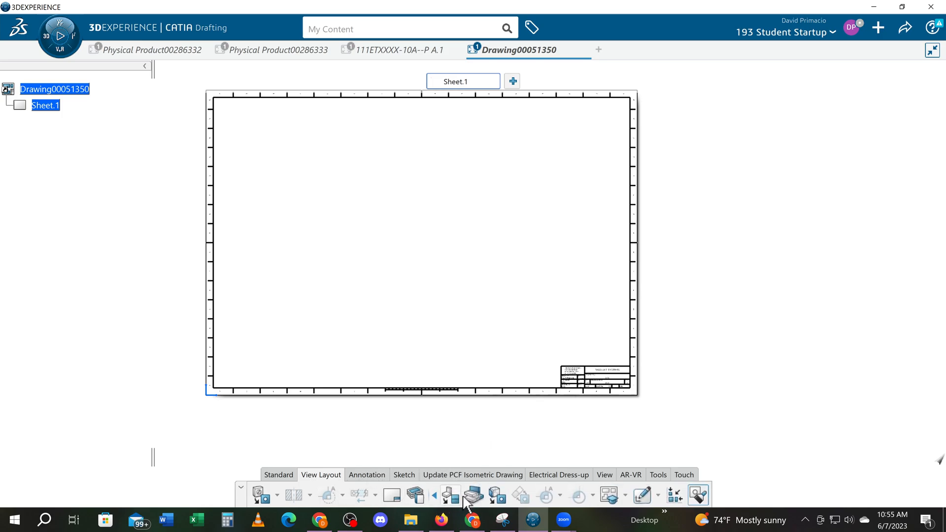
pyautogui.click(606, 499)
pyautogui.click(729, 317)
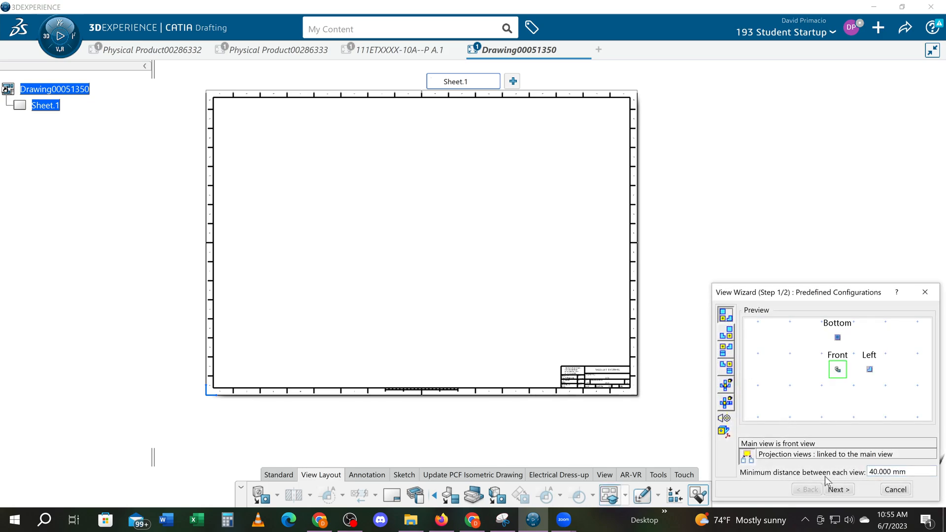
pyautogui.click(839, 490)
pyautogui.moveTo(725, 420); pyautogui.dragTo(869, 339)
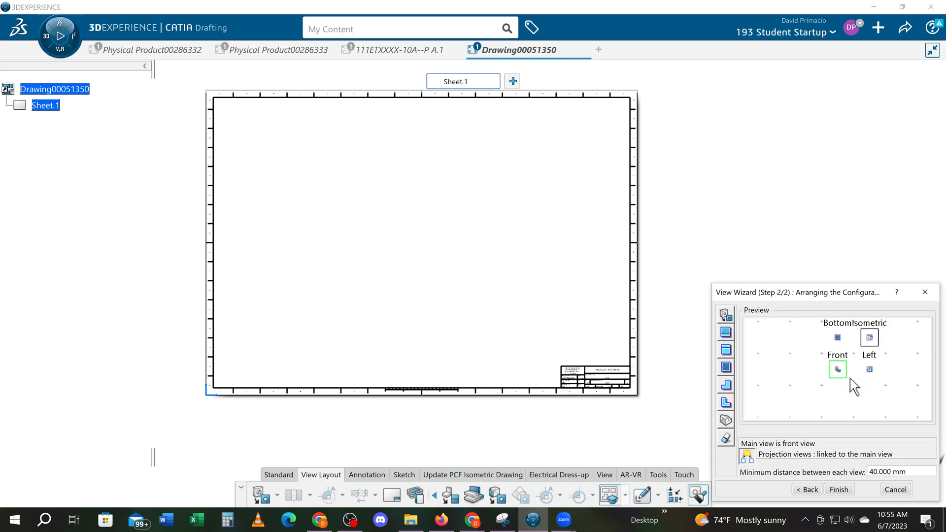
pyautogui.click(839, 489)
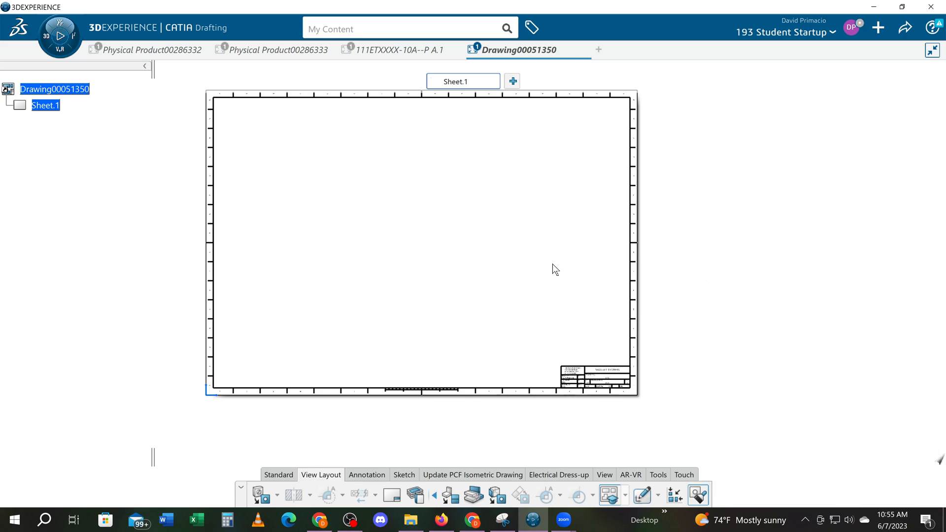
# - Use the front face of part 111ETXXXX-10A--P A.1 as the front view's reference and generate the four views on the sheet
pyautogui.click(372, 49)
pyautogui.click(415, 286)
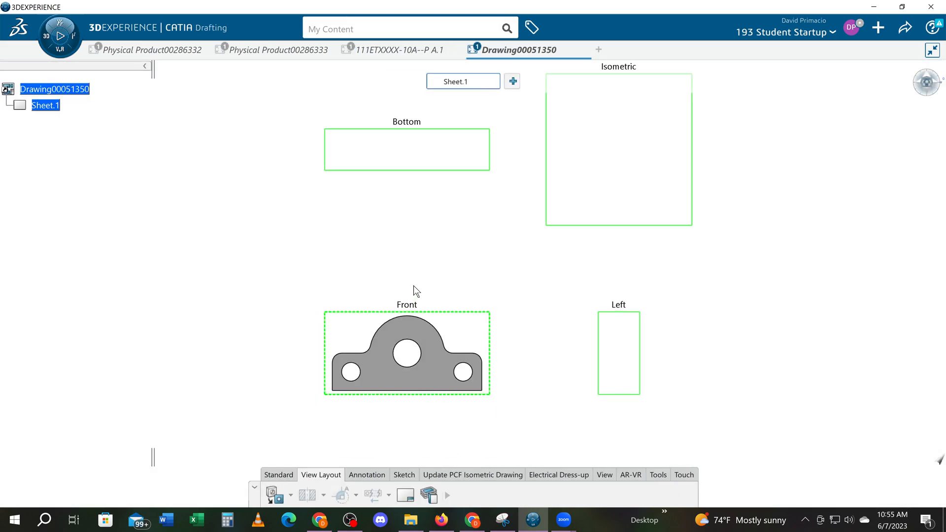
pyautogui.click(414, 340)
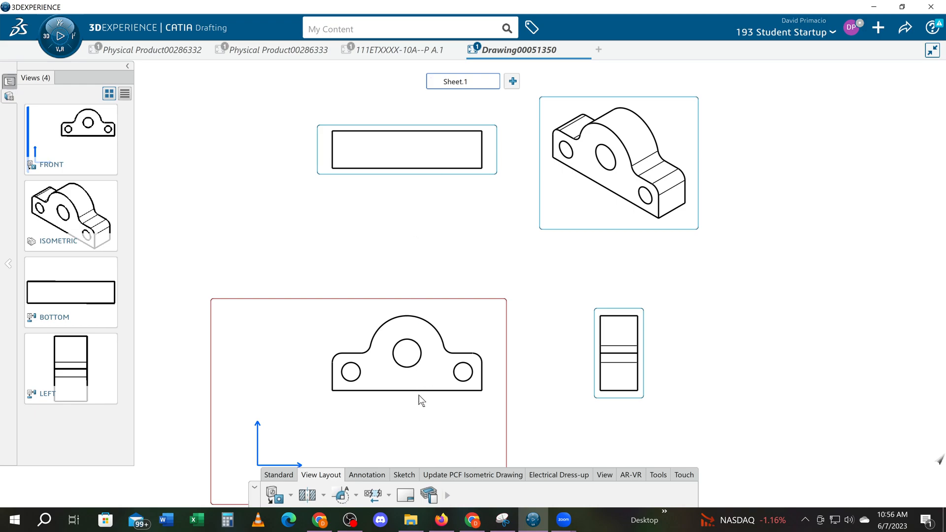
# - Turn on hidden lines and turn off fillets and pattern for the bottom view
pyautogui.click(331, 176)
pyautogui.rightClick(331, 177)
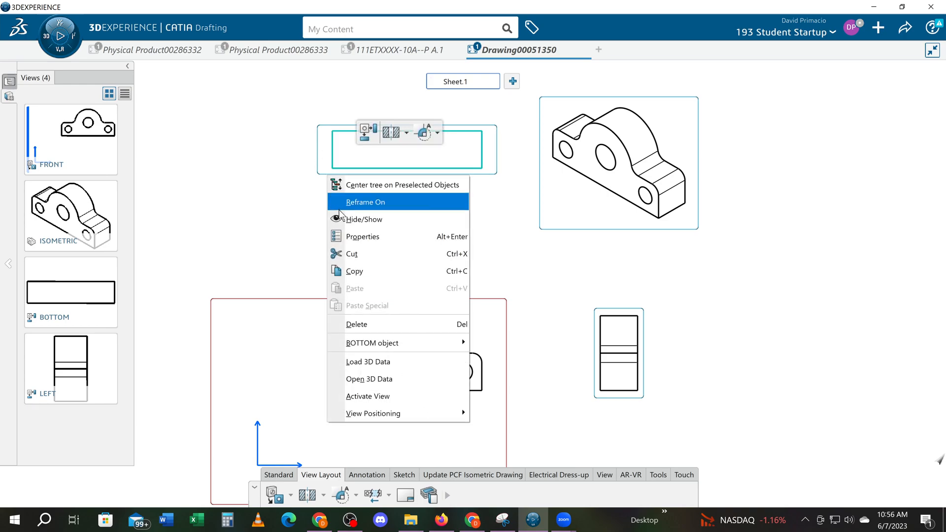
pyautogui.click(348, 237)
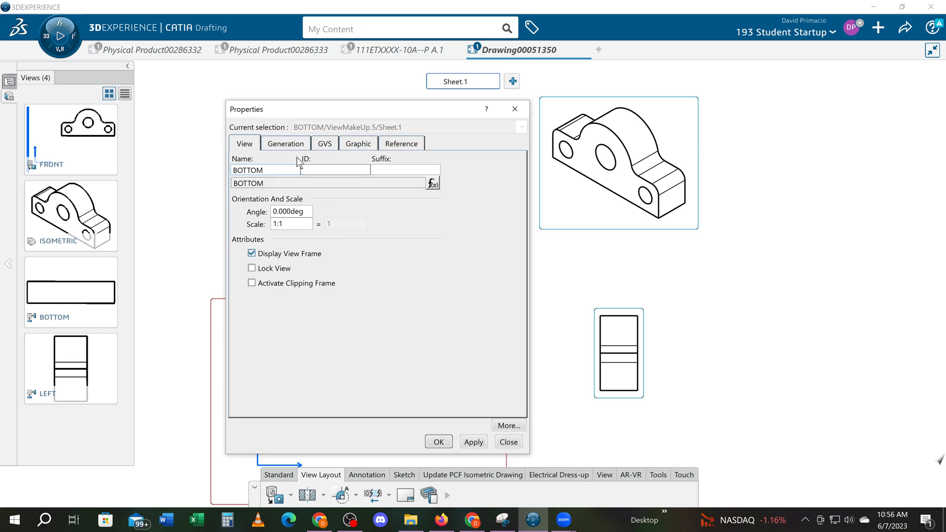
pyautogui.click(287, 144)
pyautogui.click(270, 176)
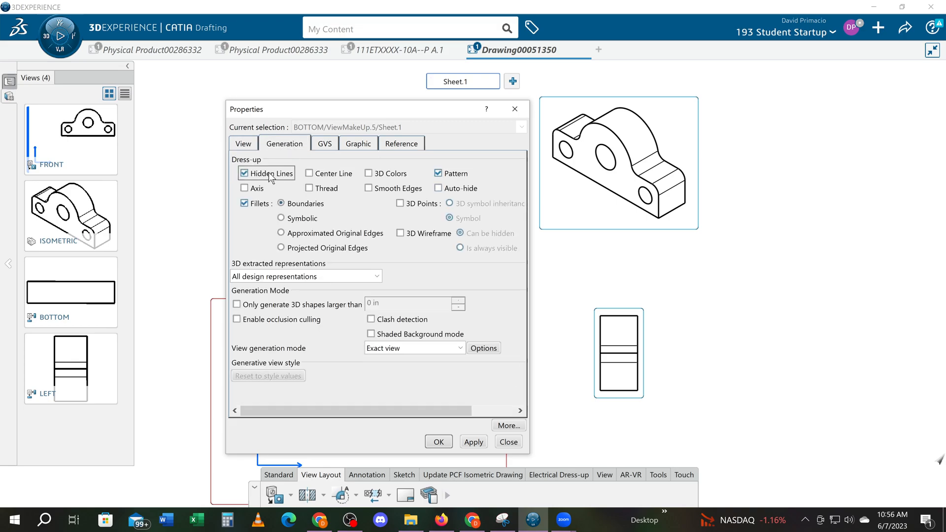
pyautogui.click(262, 203)
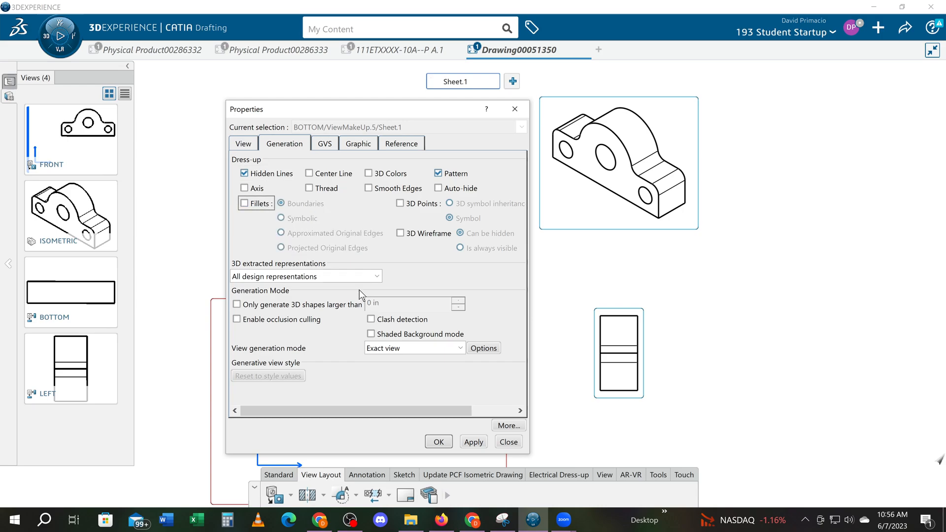
pyautogui.click(438, 173)
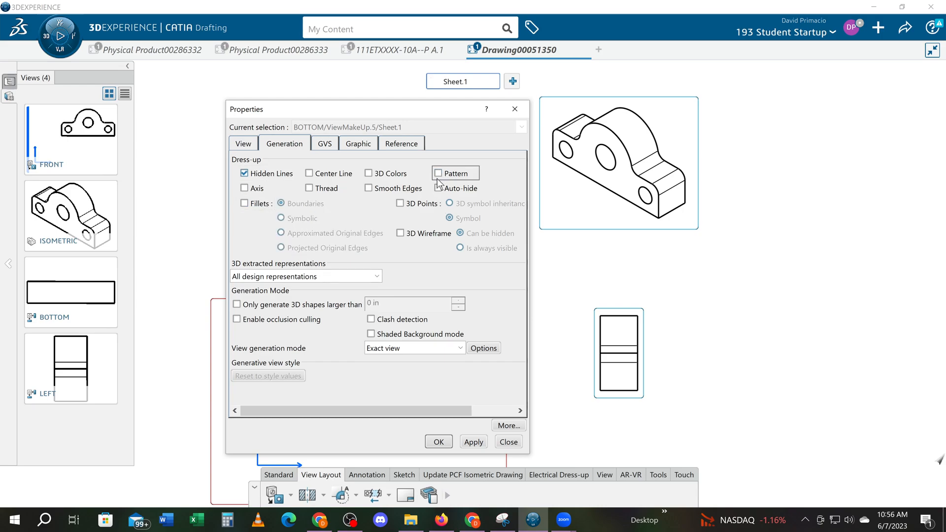
pyautogui.click(474, 443)
pyautogui.click(438, 443)
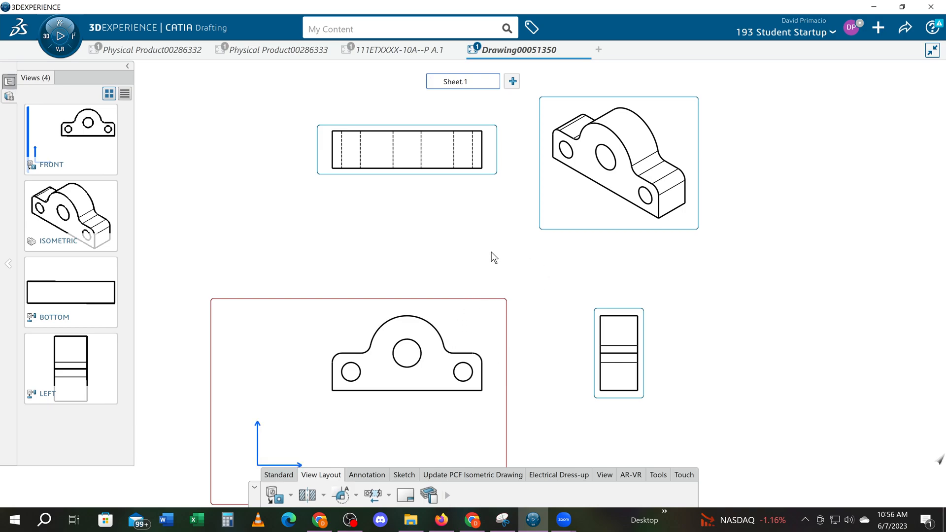
pyautogui.moveTo(492, 255); pyautogui.dragTo(495, 220, button='middle')
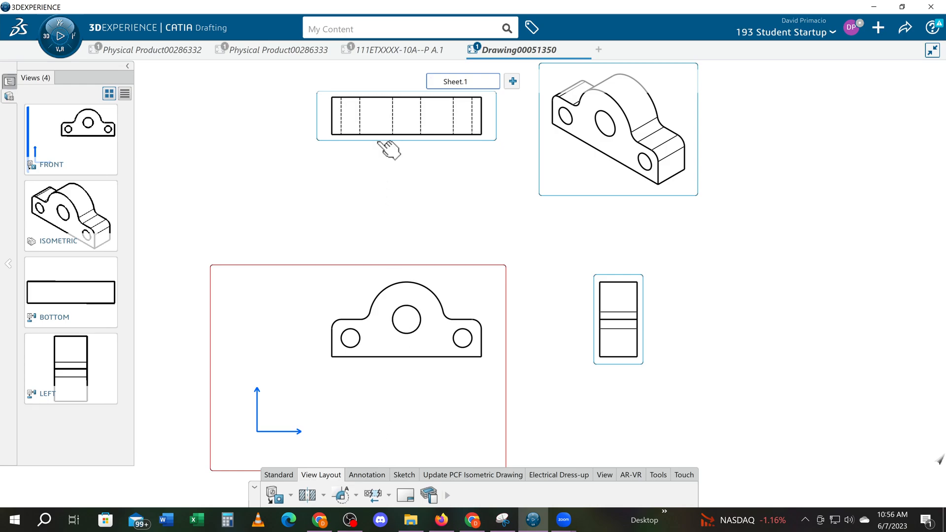
# - Add a projected view of the bracket directly below the front view
pyautogui.moveTo(427, 223); pyautogui.dragTo(409, 233, button='middle')
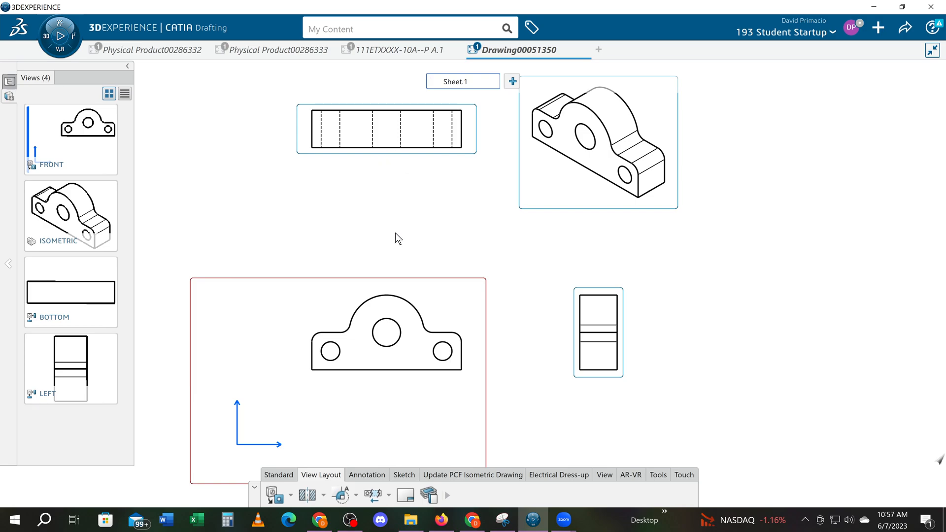
pyautogui.moveTo(399, 276); pyautogui.dragTo(413, 302, button='middle')
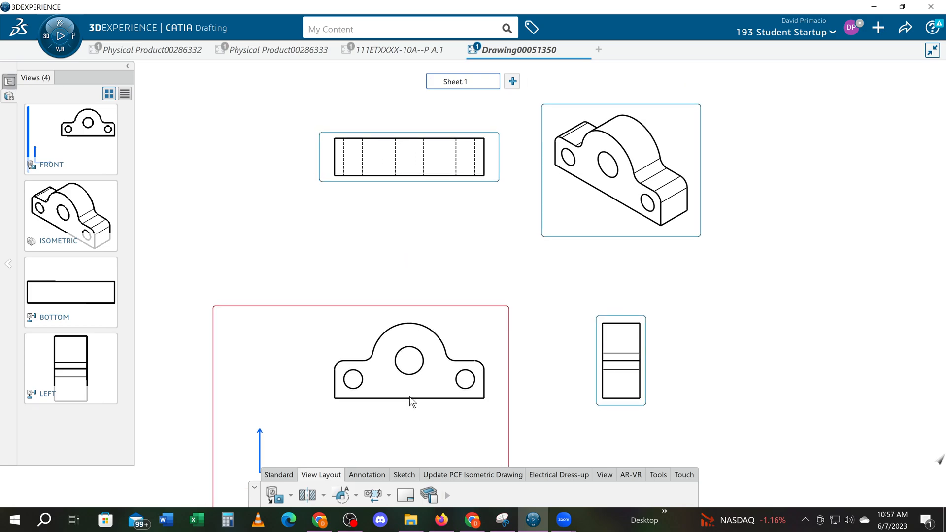
pyautogui.moveTo(392, 229); pyautogui.dragTo(414, 171, button='middle')
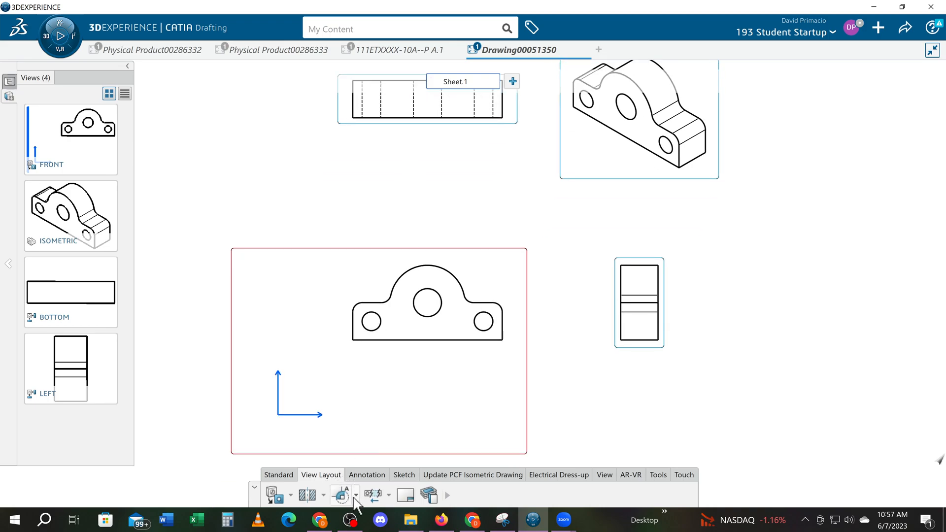
pyautogui.click(291, 496)
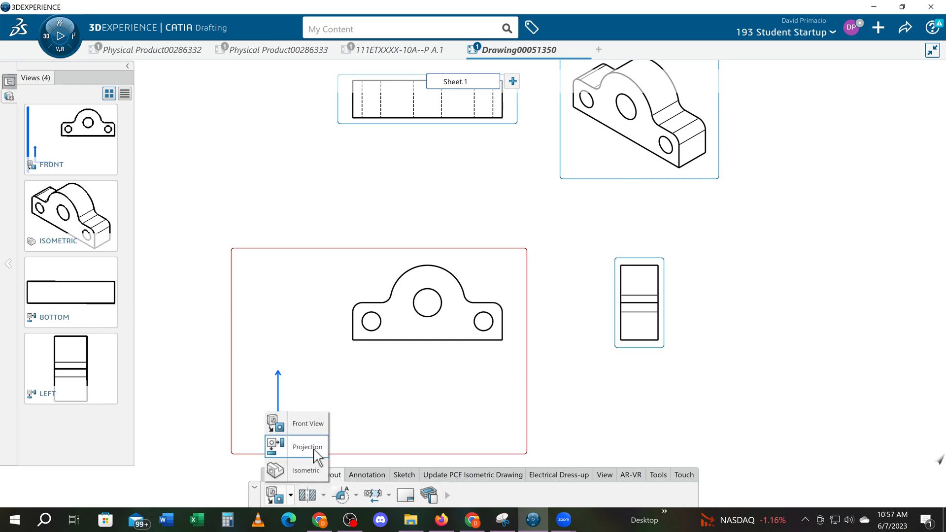
pyautogui.click(275, 447)
pyautogui.click(428, 353)
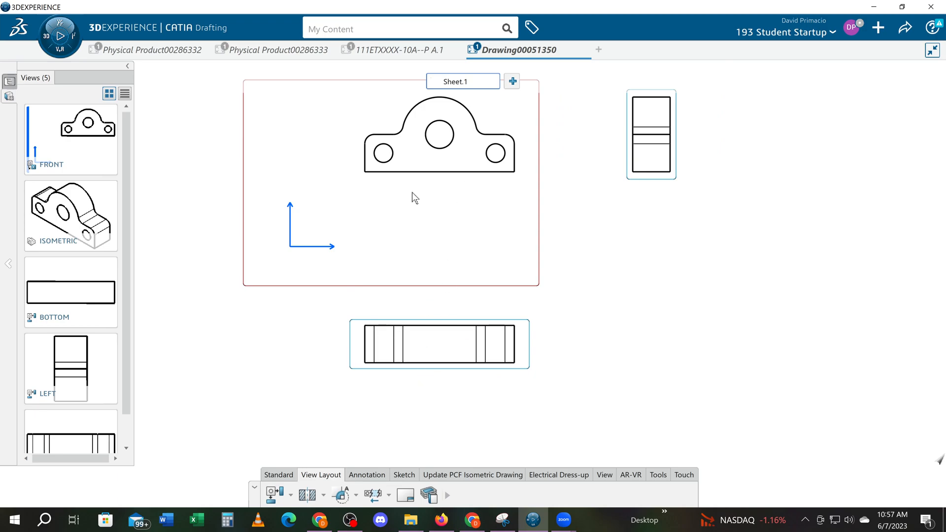
pyautogui.scroll(2, 417, 202)
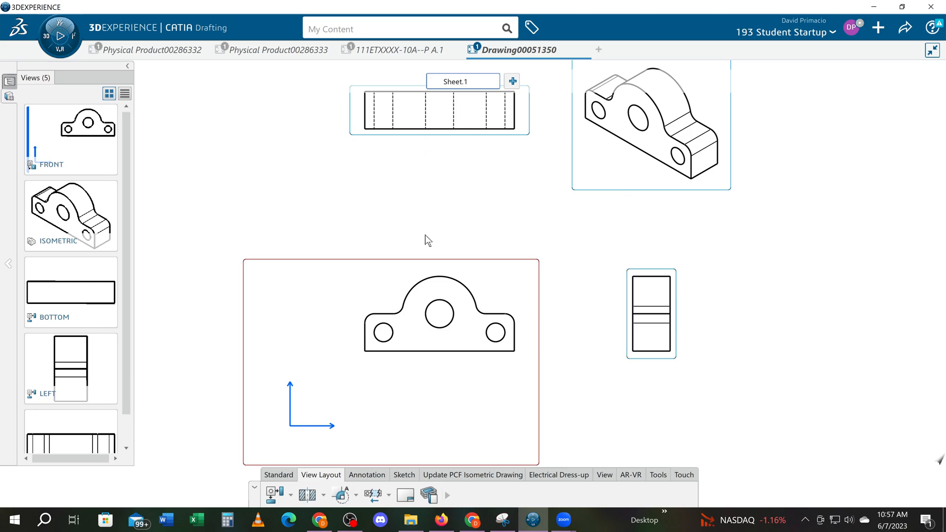
pyautogui.scroll(-1, 425, 235)
pyautogui.keyDown('ctrl'); pyautogui.moveTo(564, 273); pyautogui.dragTo(571, 298, button='middle'); pyautogui.keyUp('ctrl')
pyautogui.moveTo(611, 287); pyautogui.dragTo(634, 290, button='middle')
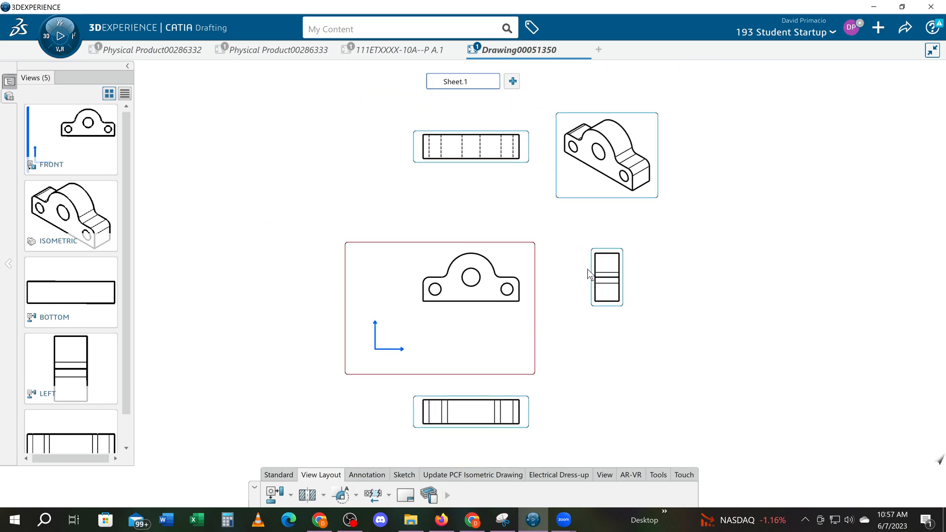
pyautogui.click(599, 50)
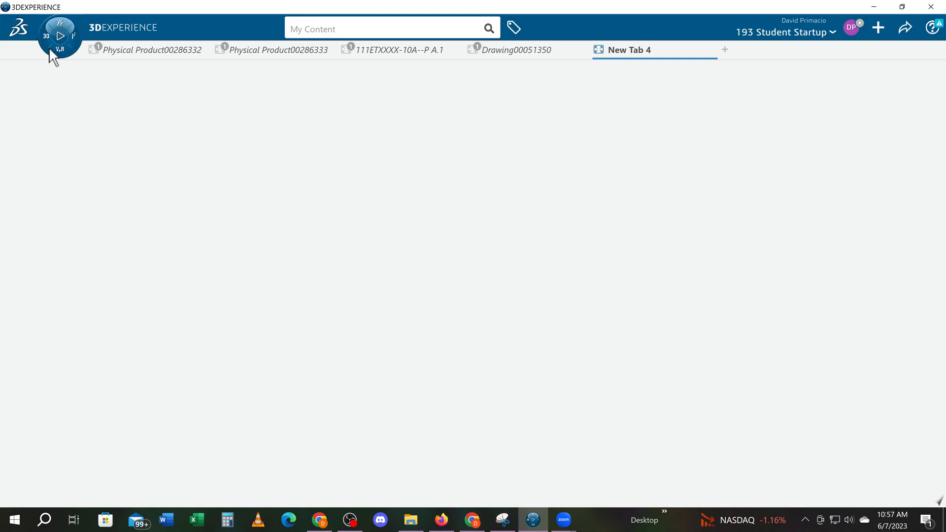
pyautogui.click(44, 34)
pyautogui.click(43, 208)
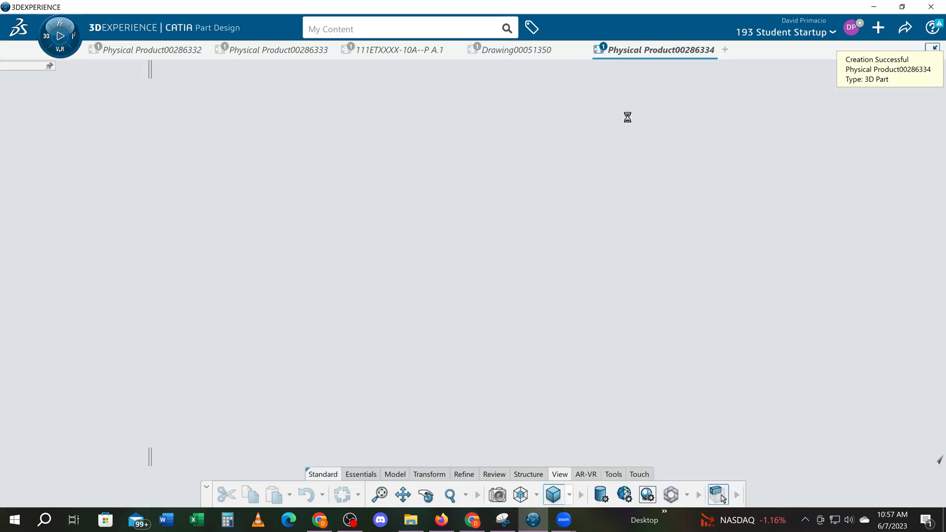
pyautogui.click(712, 49)
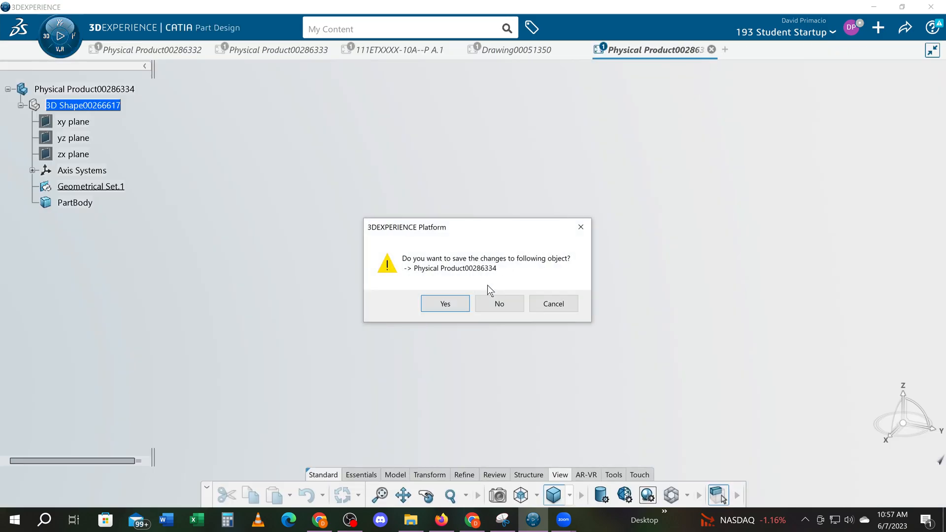
pyautogui.click(496, 303)
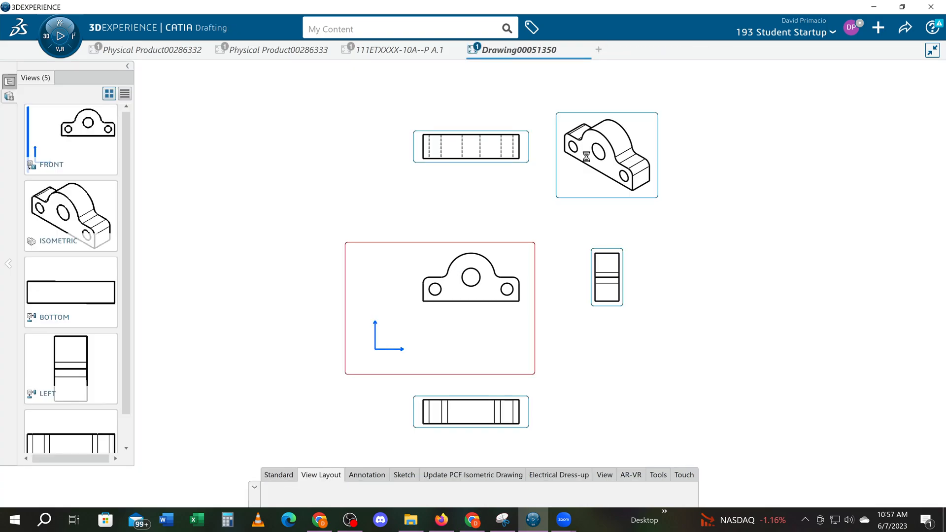
# - Create a new drawing and configure the View Wizard with first-angle Configuration 1, adding an isometric view above the left view
pyautogui.click(43, 37)
pyautogui.click(173, 207)
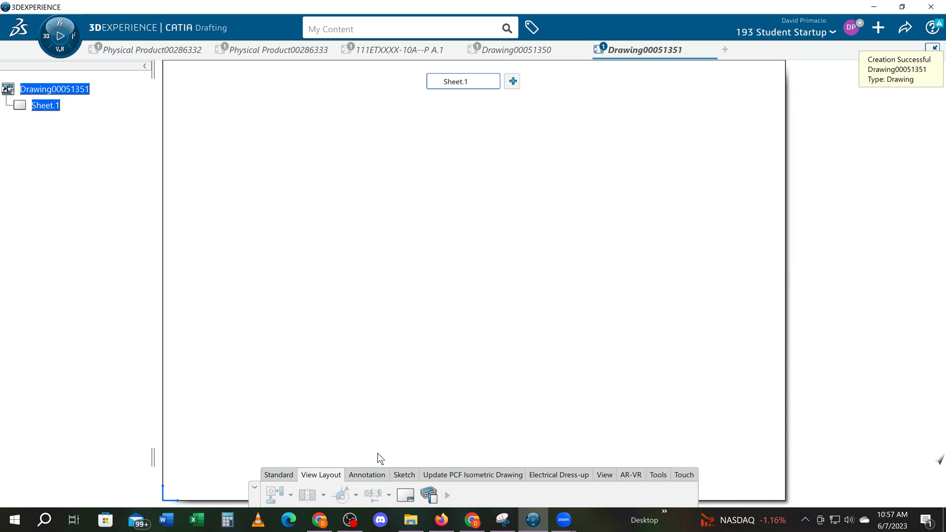
pyautogui.click(448, 496)
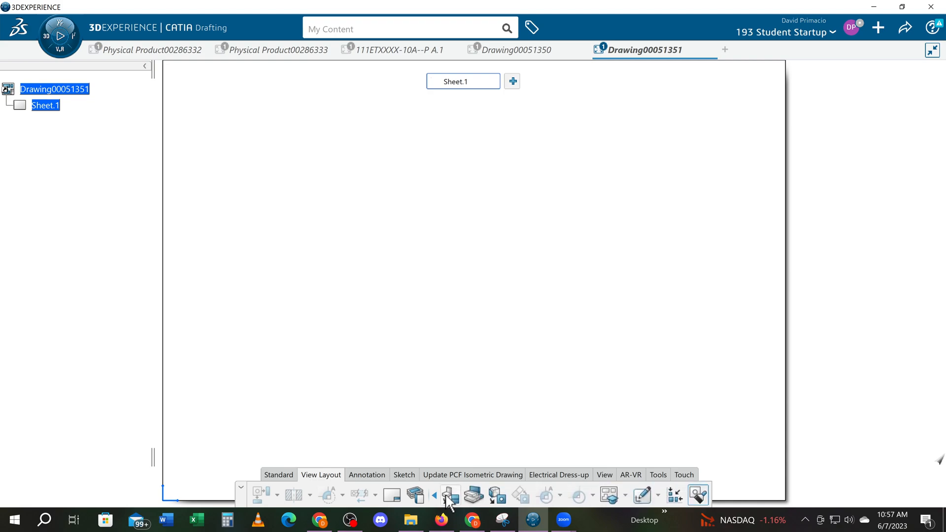
pyautogui.click(611, 496)
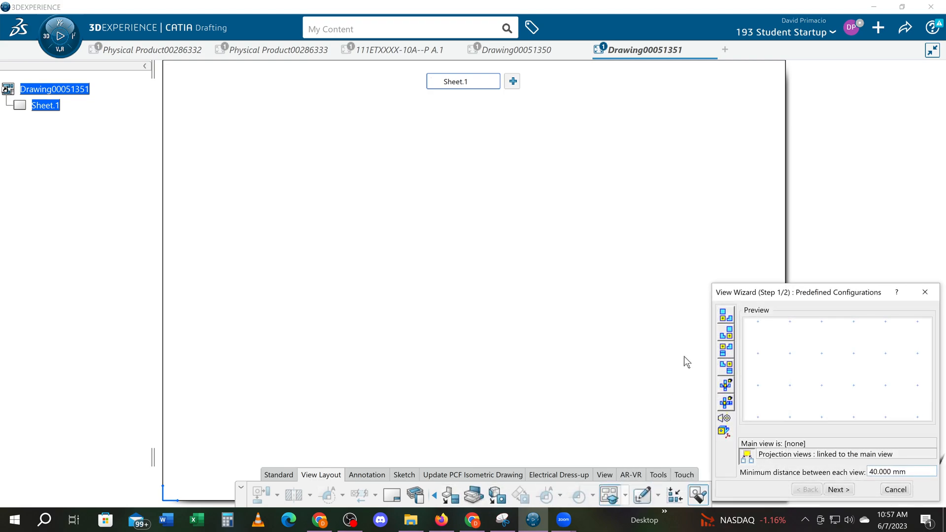
pyautogui.click(726, 315)
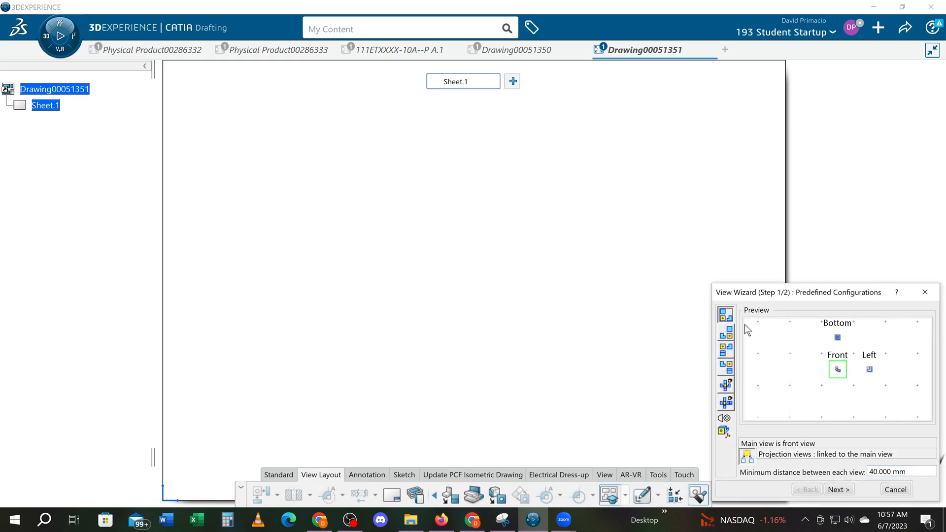
pyautogui.click(839, 489)
pyautogui.moveTo(725, 420); pyautogui.dragTo(868, 339)
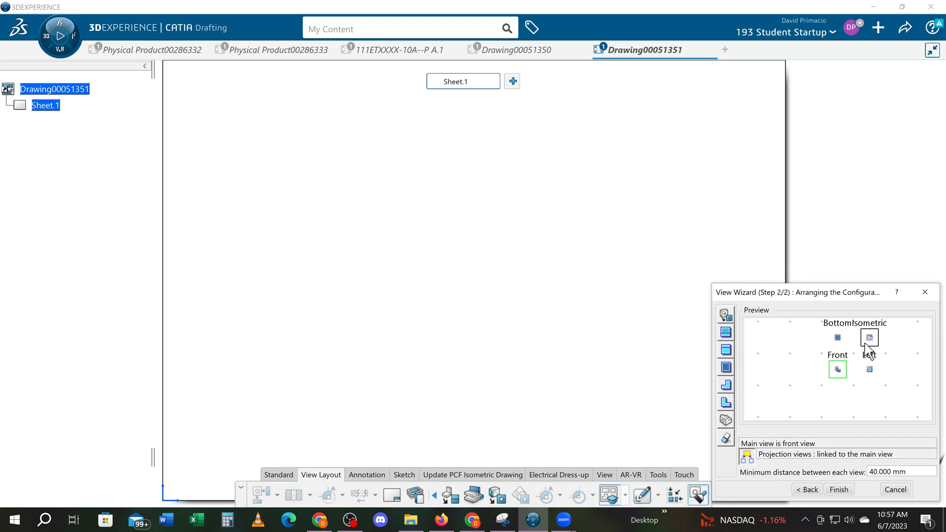
# - Generate the four views from the front face of part 111ETXXXX-10A--P A.1, and close the drawing without saving
pyautogui.click(838, 489)
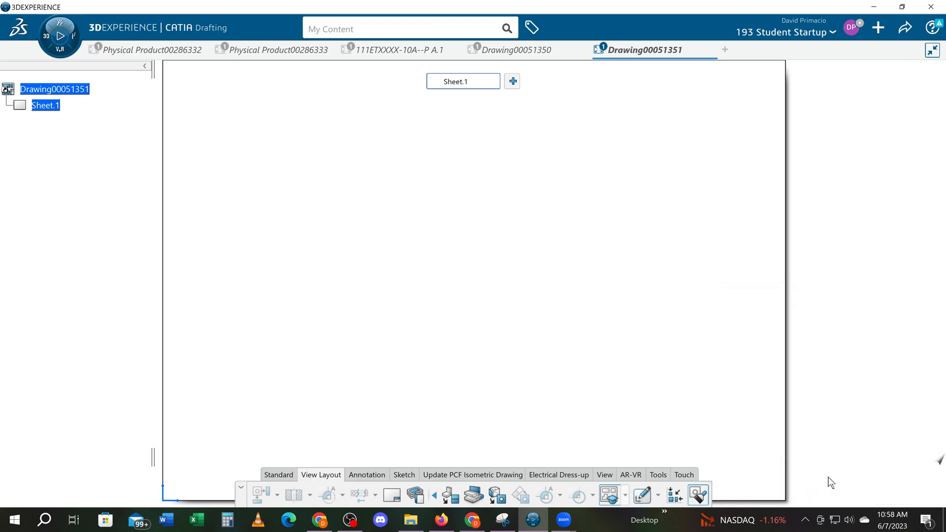
pyautogui.click(394, 52)
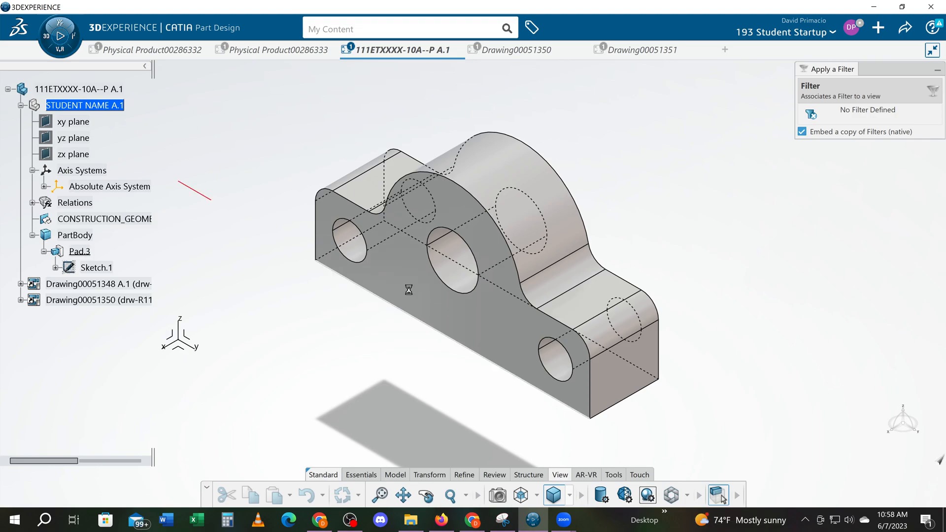
pyautogui.click(409, 290)
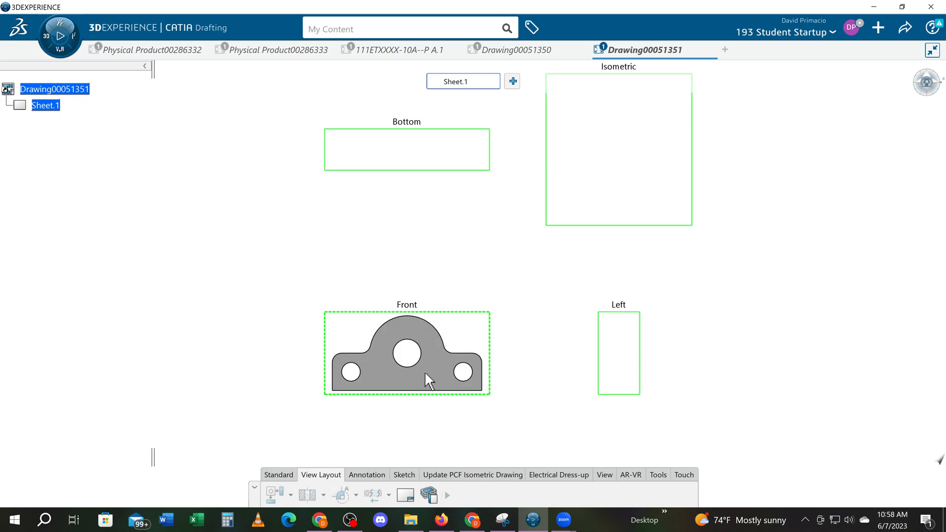
pyautogui.click(212, 326)
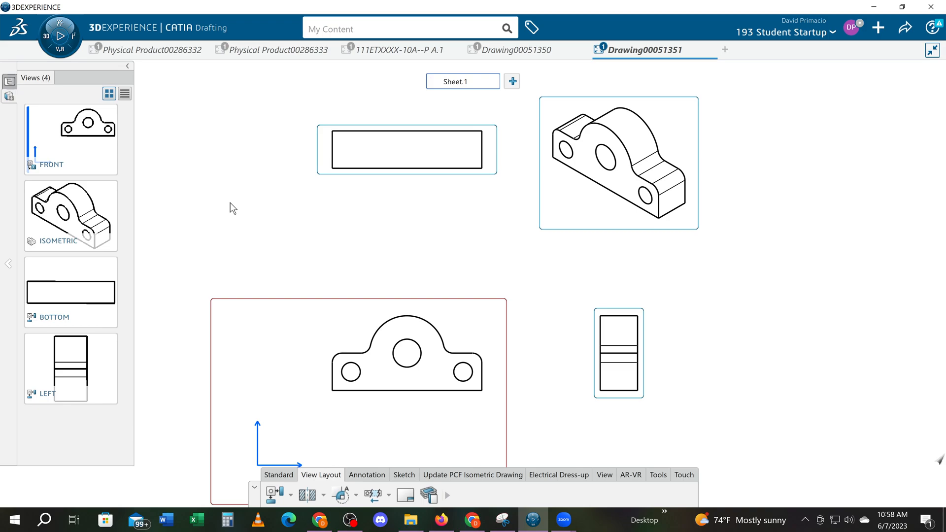
pyautogui.click(712, 49)
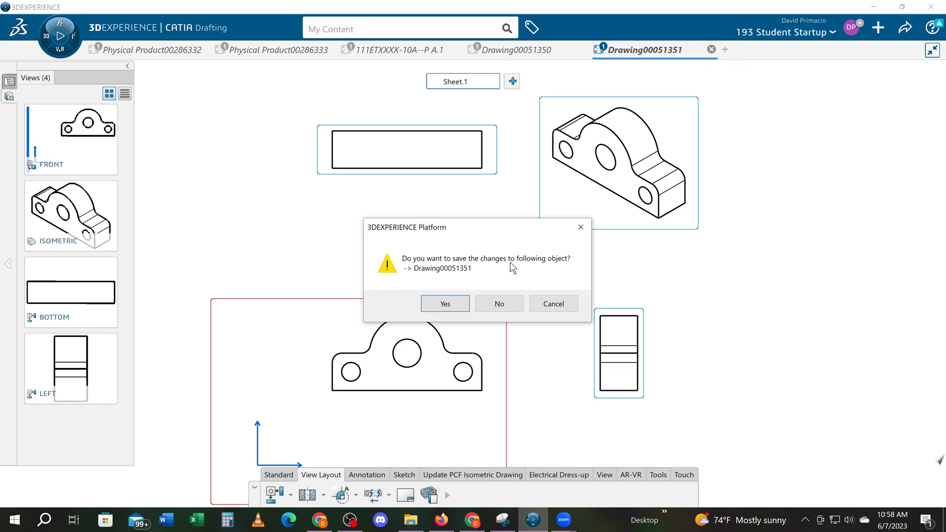
pyautogui.click(500, 307)
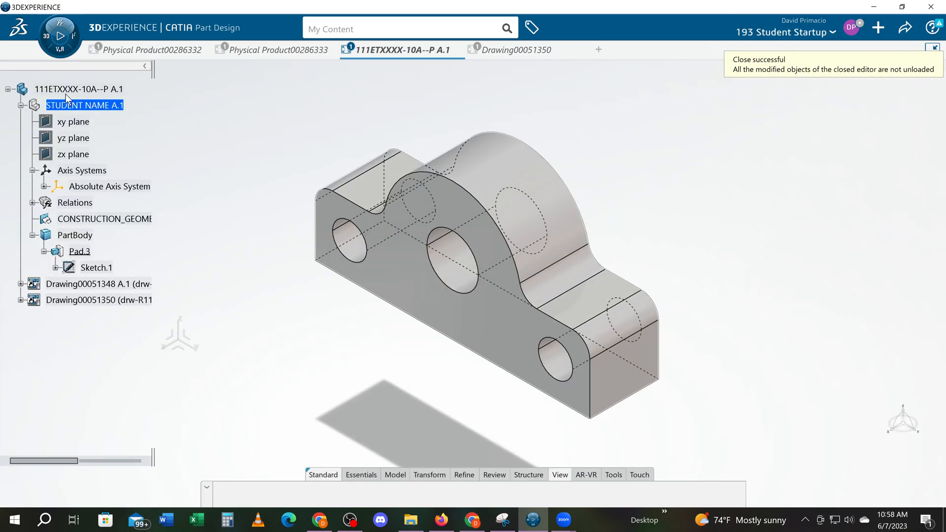
# - Create a new drawing and change its page layout standard to ANSI-ASME
pyautogui.click(46, 37)
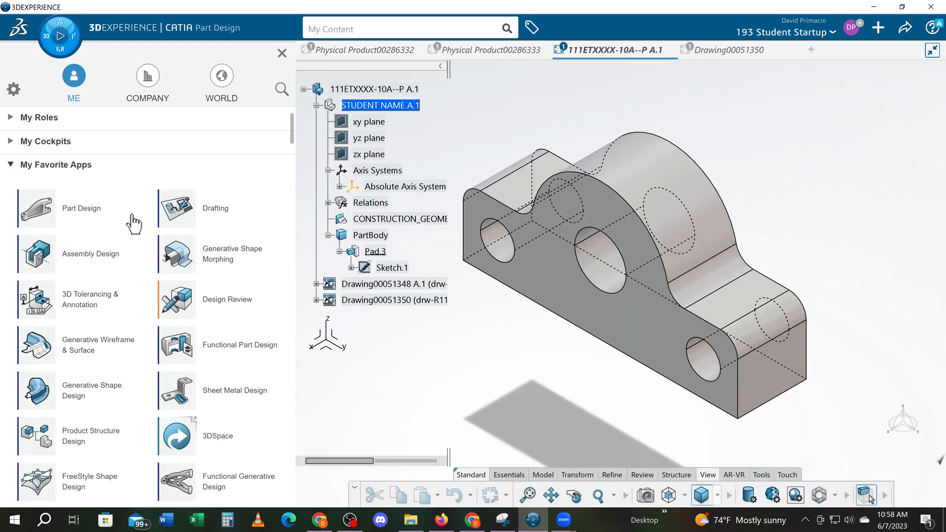
pyautogui.click(181, 218)
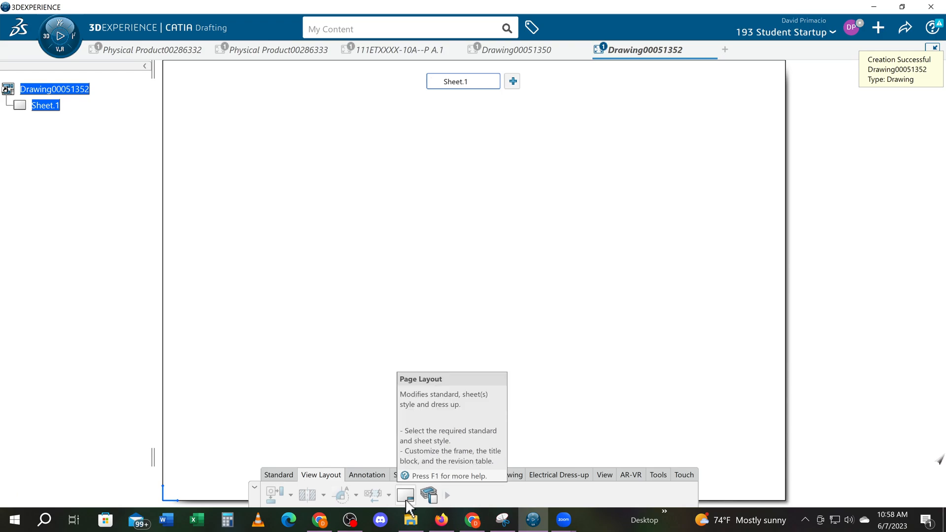
pyautogui.click(406, 499)
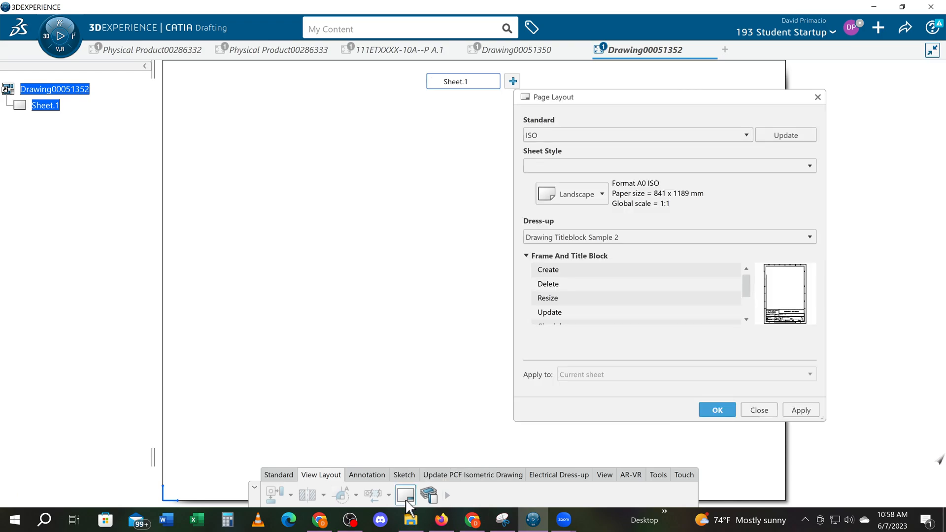
pyautogui.click(539, 136)
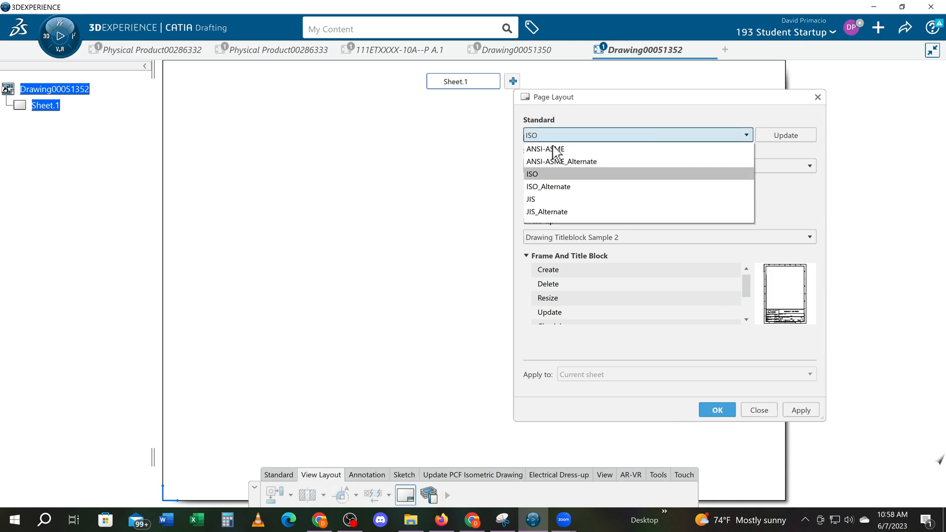
pyautogui.click(558, 149)
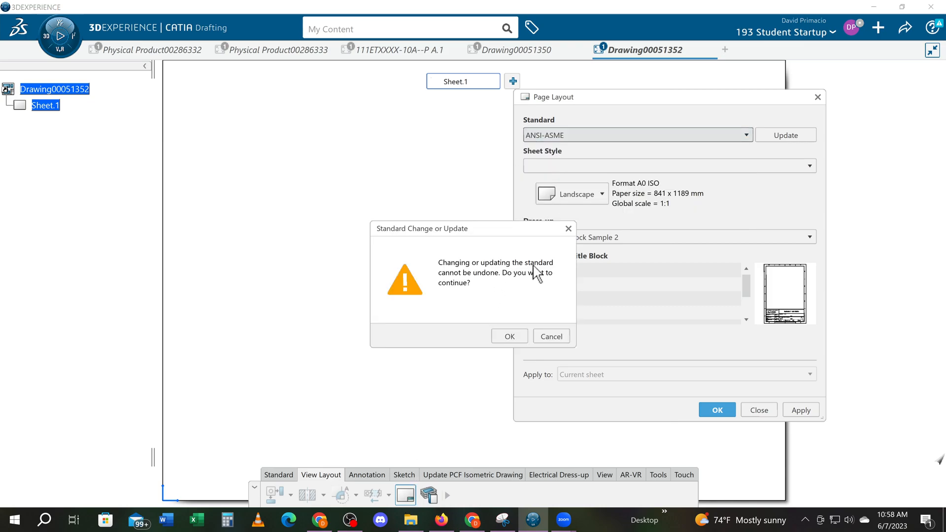
pyautogui.click(509, 337)
# - Set the sheet style to C ANSI and create the frame and title block from Drawing Titleblock Sample 2
pyautogui.click(582, 168)
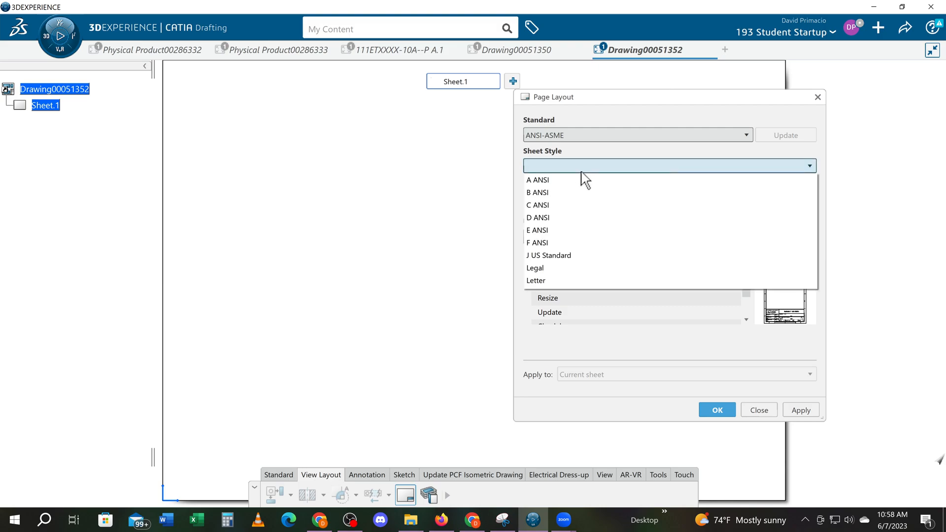
pyautogui.click(577, 205)
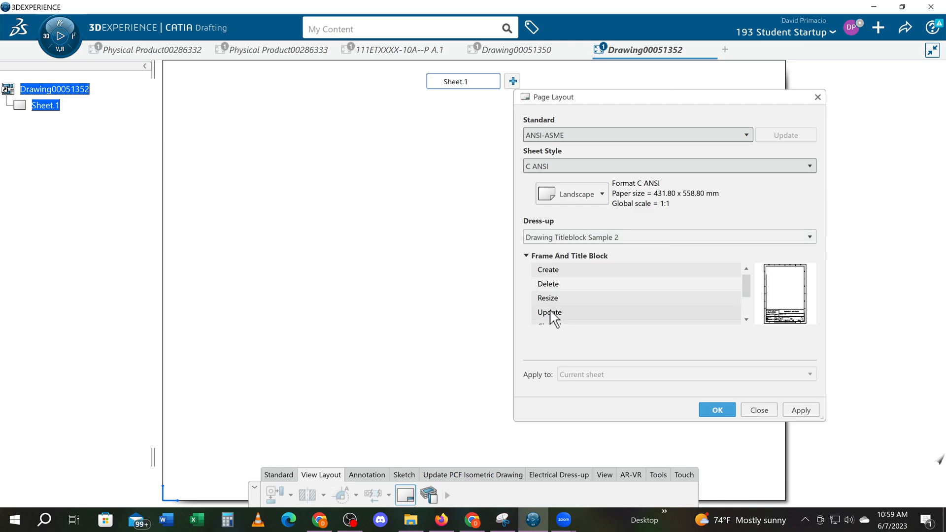
pyautogui.click(562, 269)
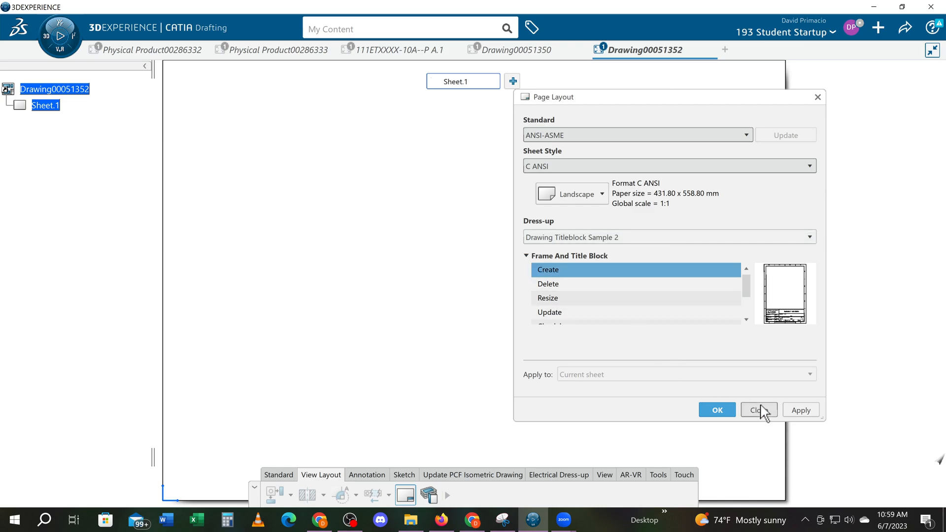
pyautogui.click(797, 410)
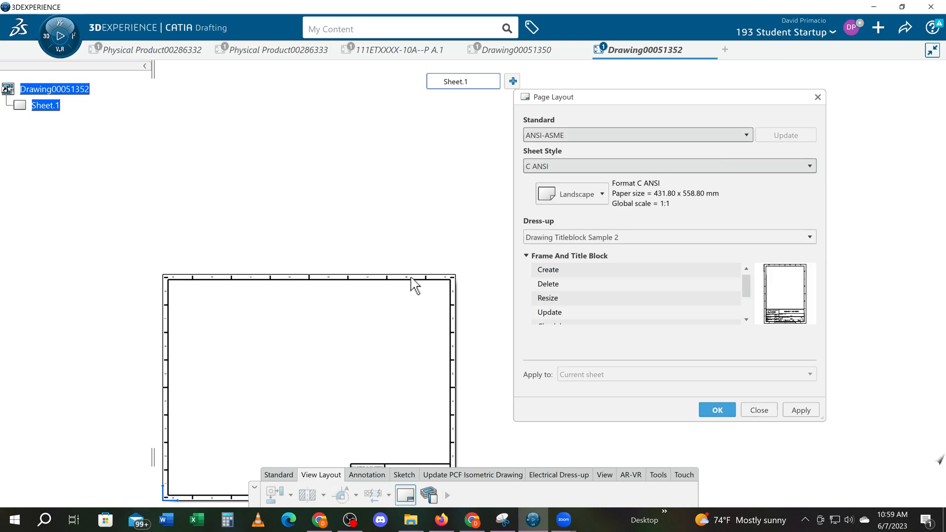
pyautogui.moveTo(340, 394); pyautogui.dragTo(401, 315, button='middle')
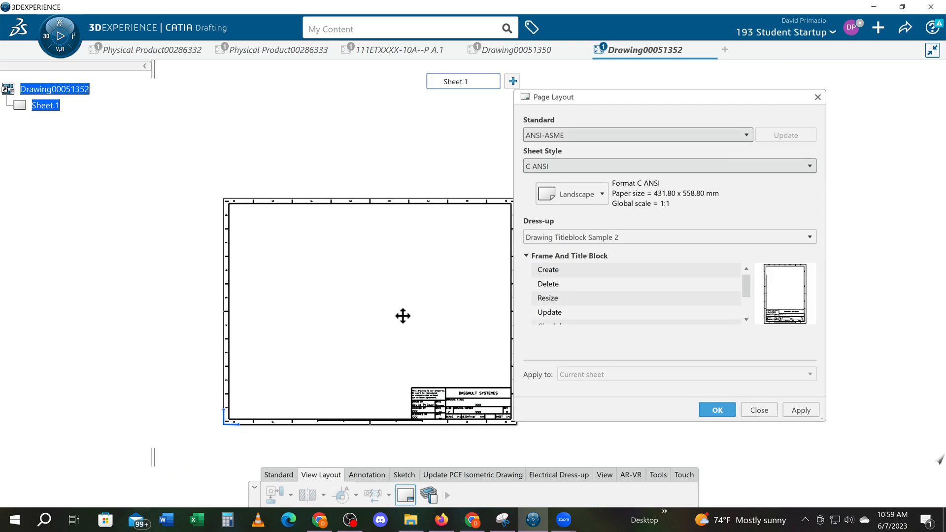
pyautogui.click(716, 411)
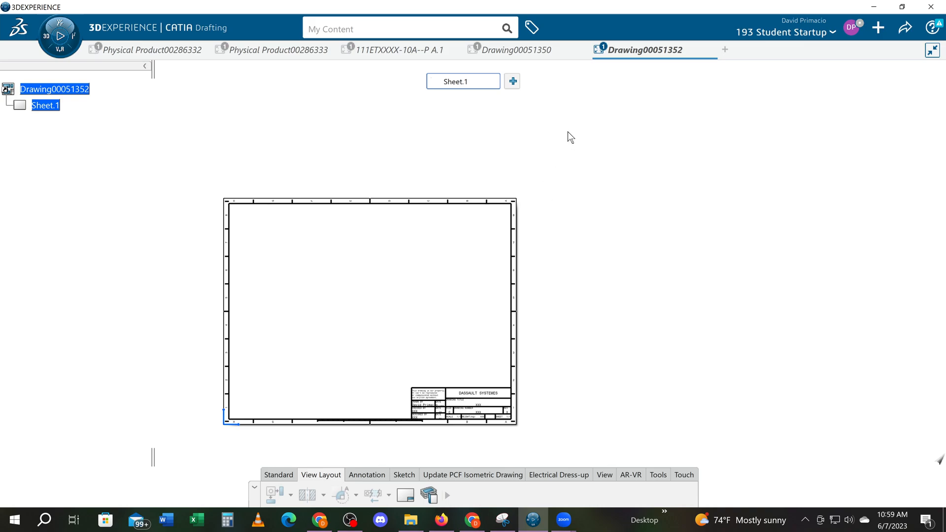
# - Configure the View Wizard with the front, top and right view layout, adding an isometric view above the right view
pyautogui.moveTo(315, 315)
pyautogui.mouseDown(button='middle')
pyautogui.moveTo(414, 255)
pyautogui.moveTo(414, 244)
pyautogui.moveTo(415, 300)
pyautogui.moveTo(409, 274)
pyautogui.mouseUp(button='middle')
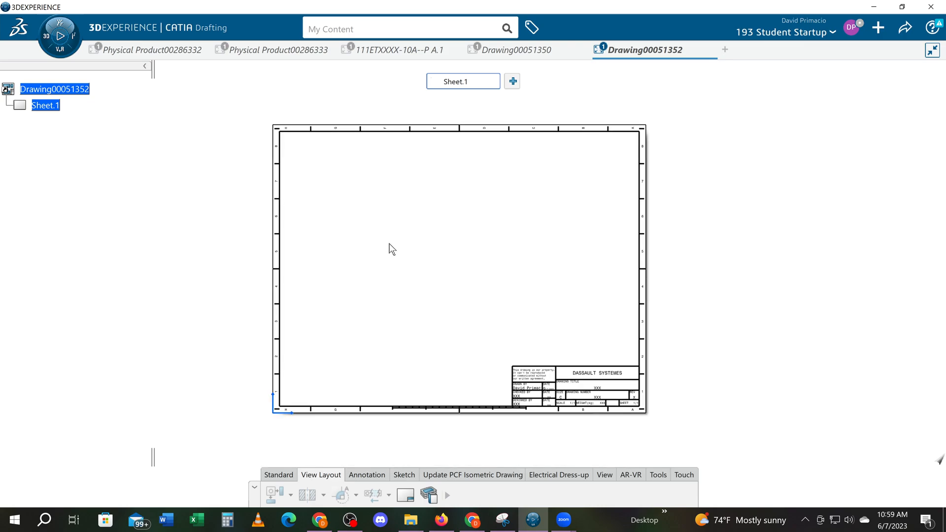
pyautogui.click(448, 495)
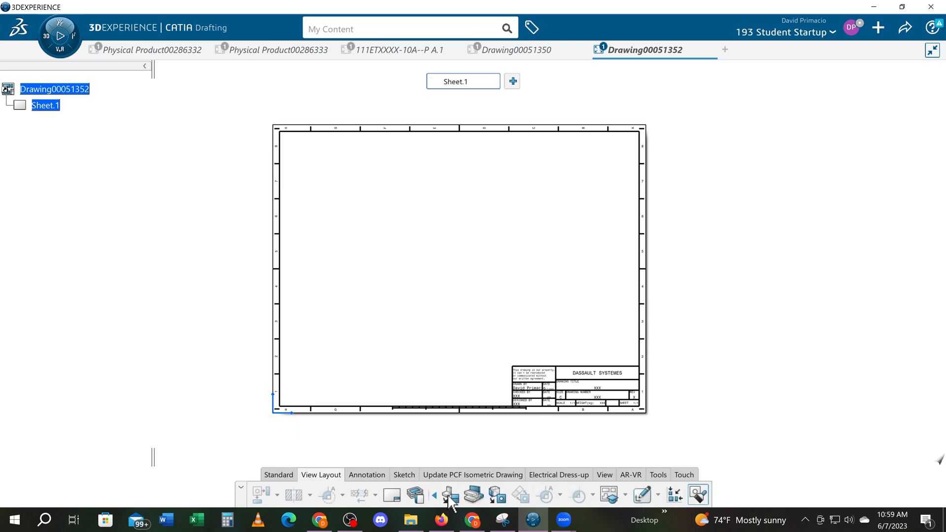
pyautogui.click(609, 495)
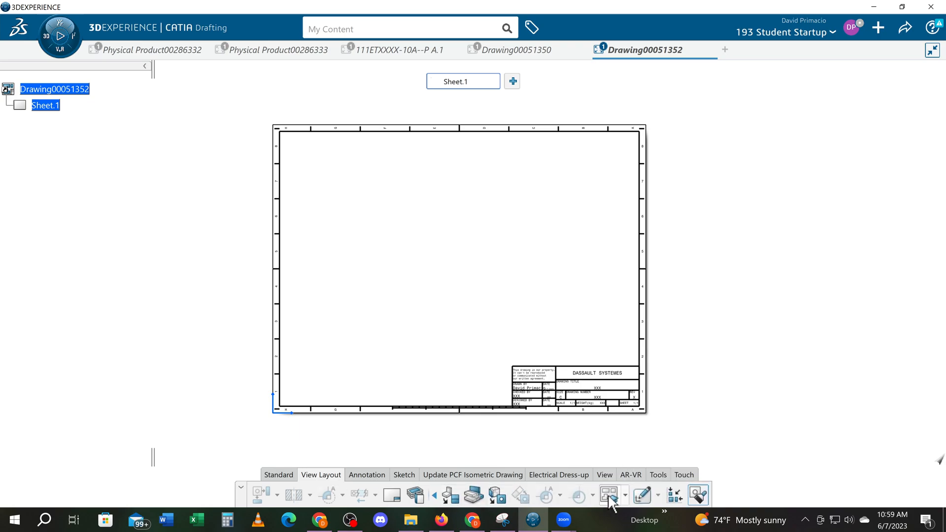
pyautogui.click(724, 315)
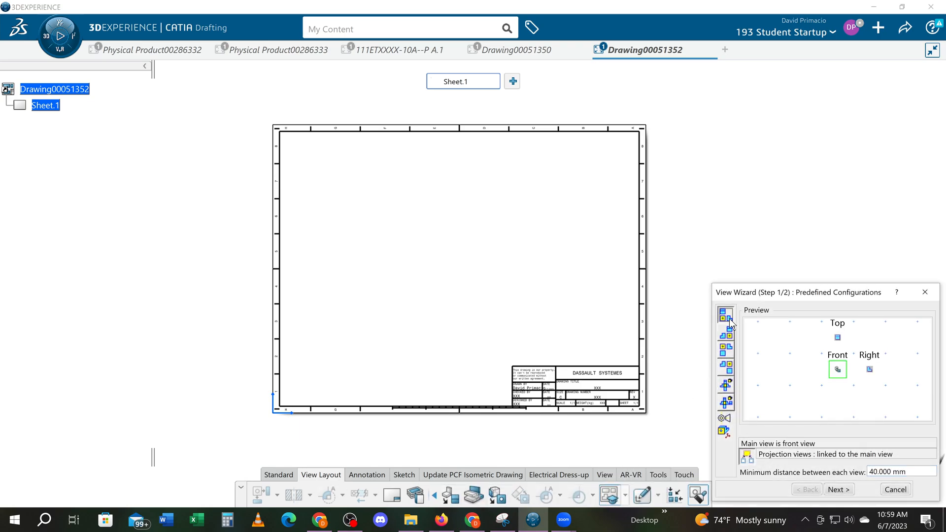
pyautogui.click(844, 489)
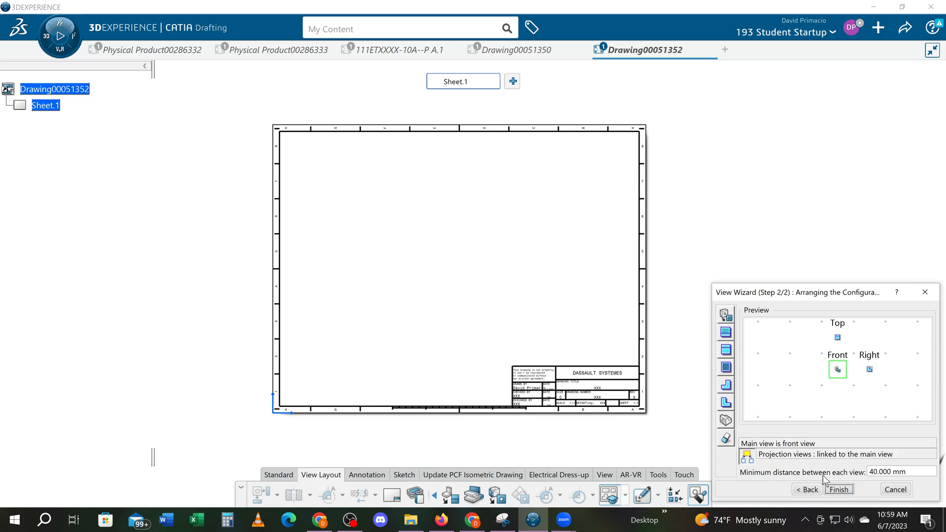
pyautogui.click(732, 420)
pyautogui.moveTo(777, 339); pyautogui.dragTo(870, 339)
pyautogui.click(839, 489)
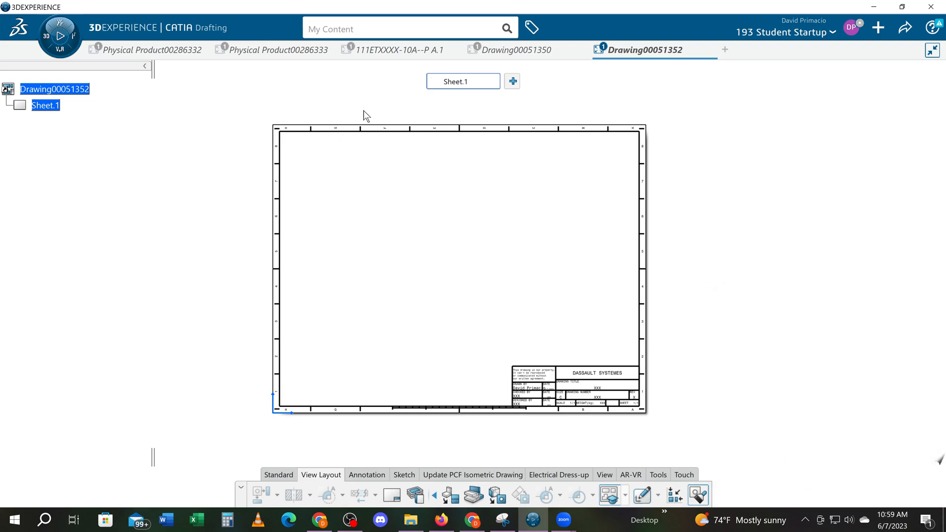
# - Generate the four views from the front face of part 111ETXXXX-10A--P A.1, and move them toward the sheet's lower left
pyautogui.click(389, 51)
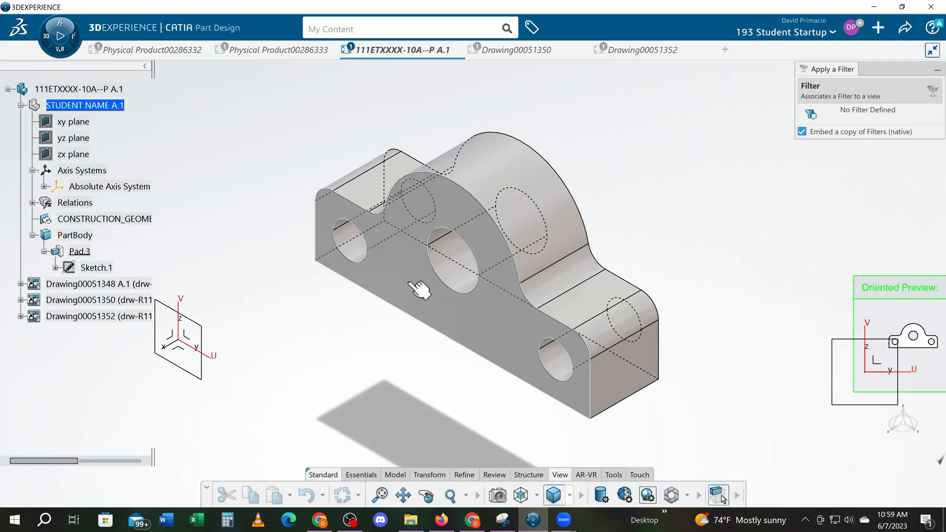
pyautogui.click(419, 289)
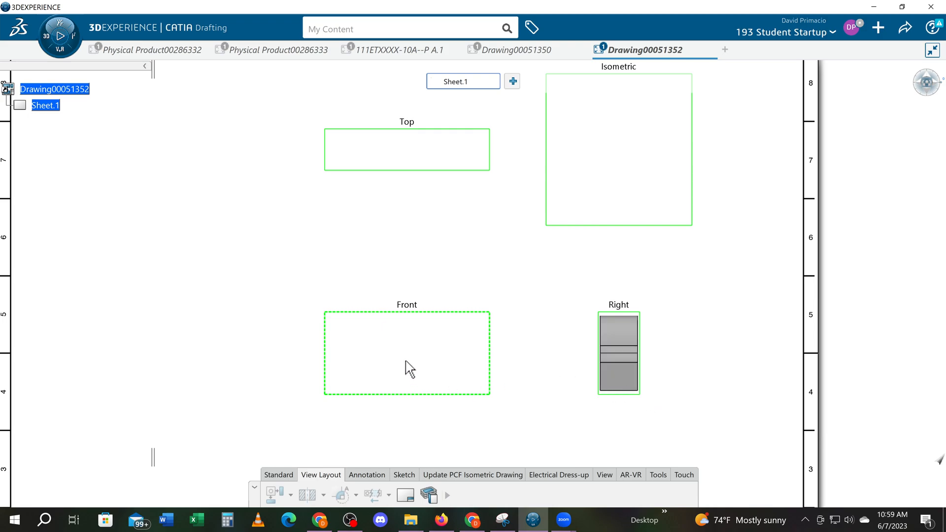
pyautogui.click(583, 228)
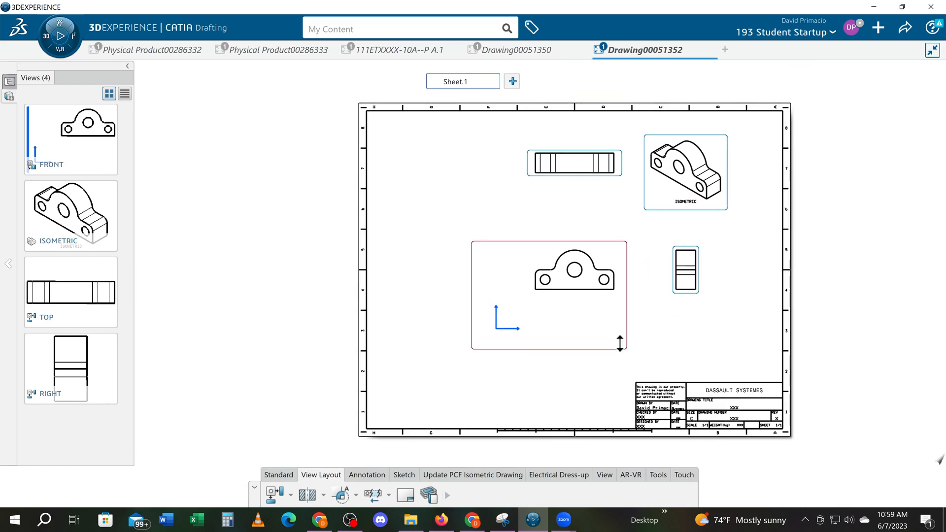
pyautogui.moveTo(585, 353); pyautogui.dragTo(472, 388)
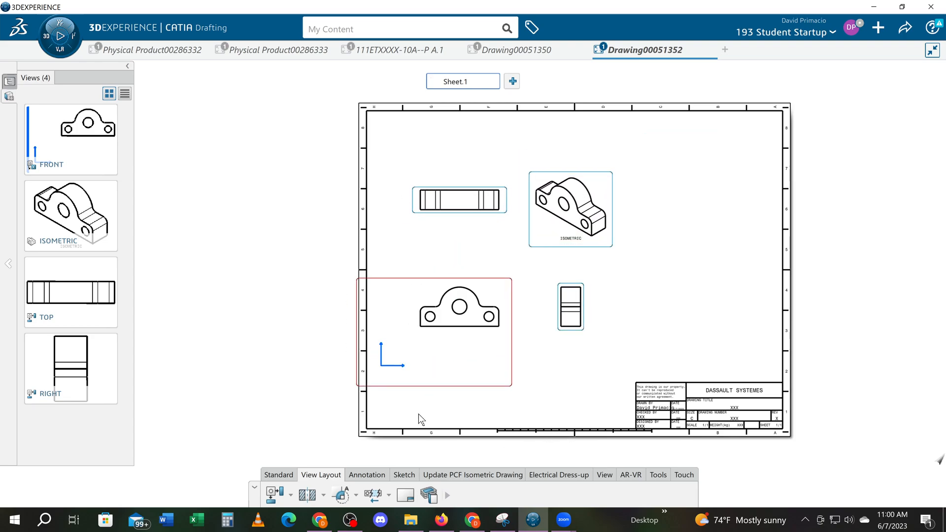
pyautogui.click(10, 82)
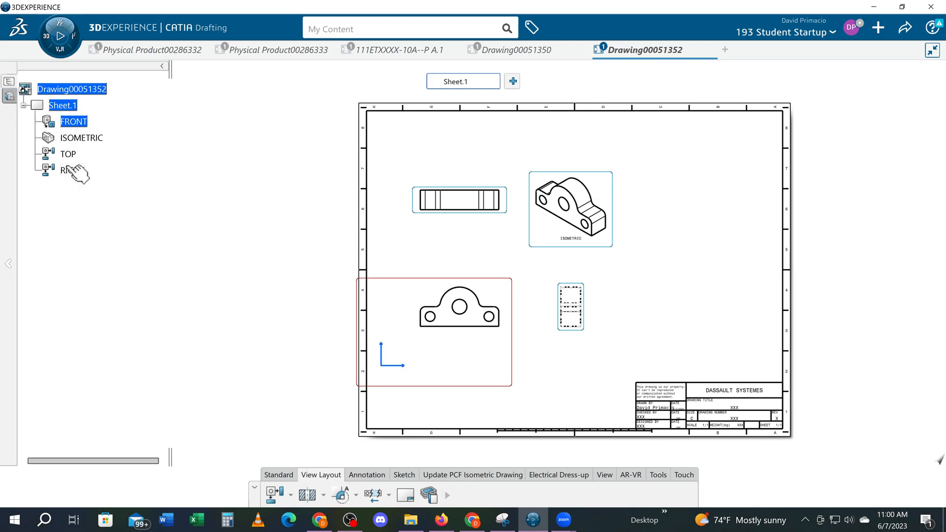
pyautogui.rightClick(72, 106)
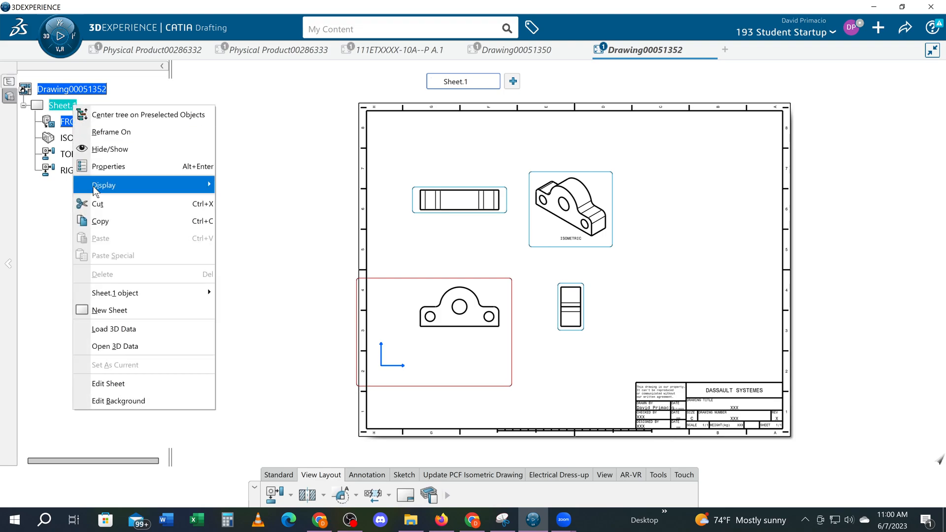
pyautogui.click(123, 389)
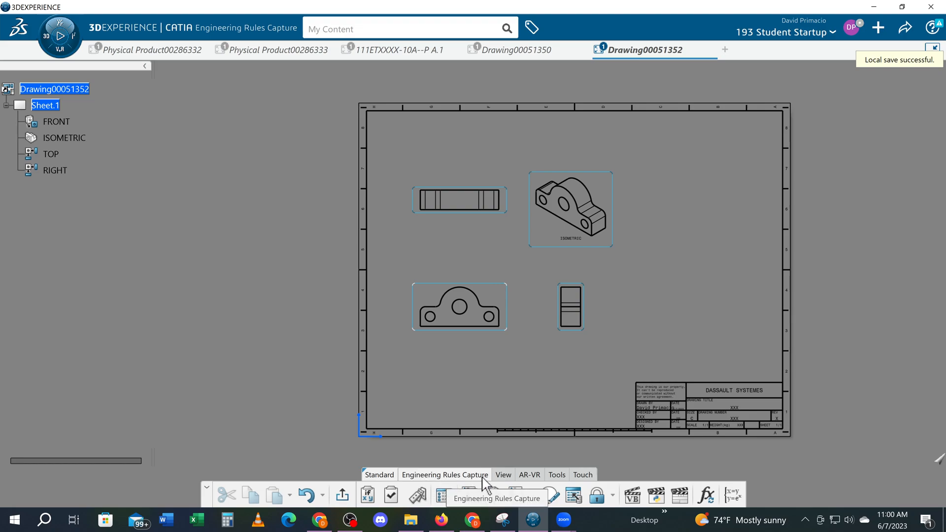
pyautogui.click(501, 475)
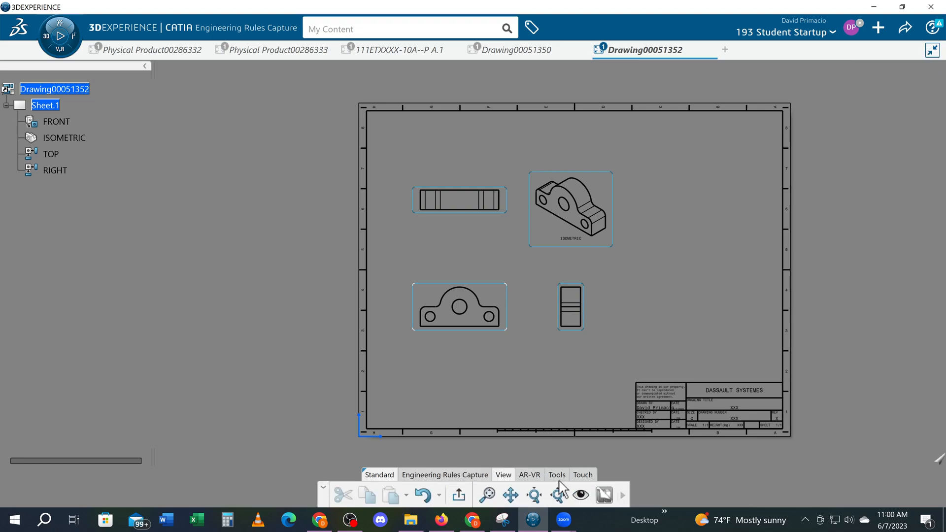
pyautogui.rightClick(42, 102)
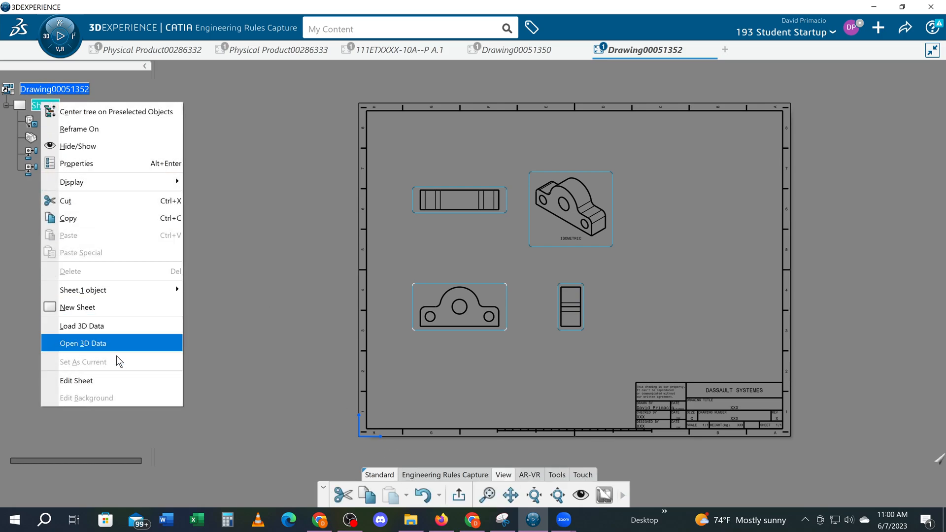
pyautogui.click(111, 380)
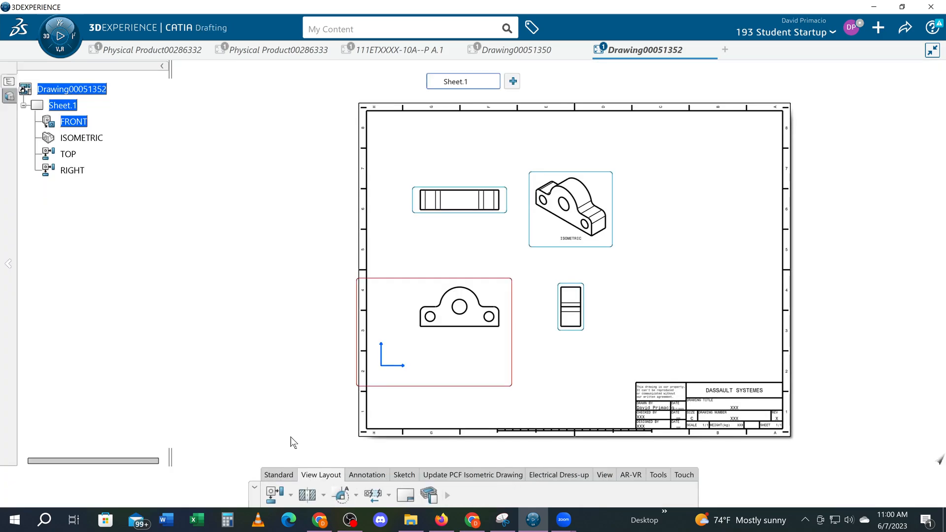
# - Draw a vertical line about 13.78 in long from the title block's upper-left corner to the frame's top edge
pyautogui.click(404, 474)
pyautogui.click(357, 497)
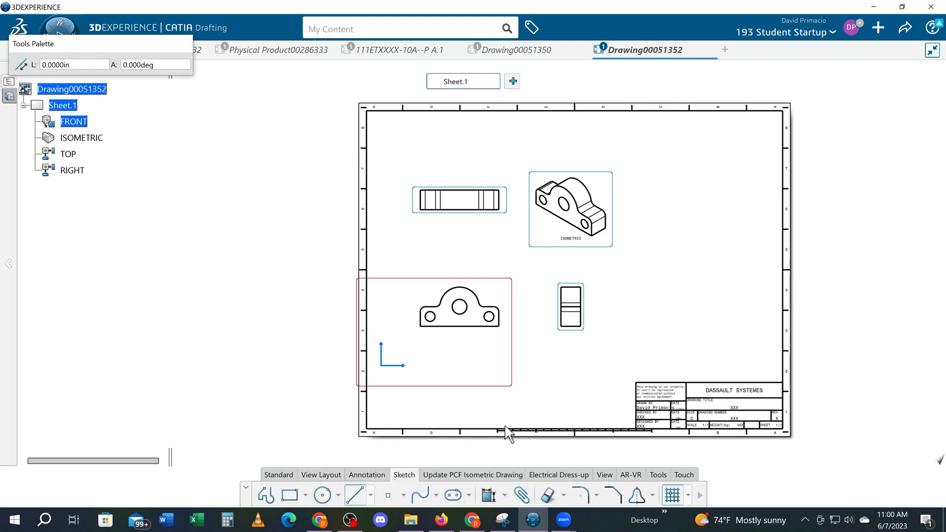
pyautogui.click(635, 382)
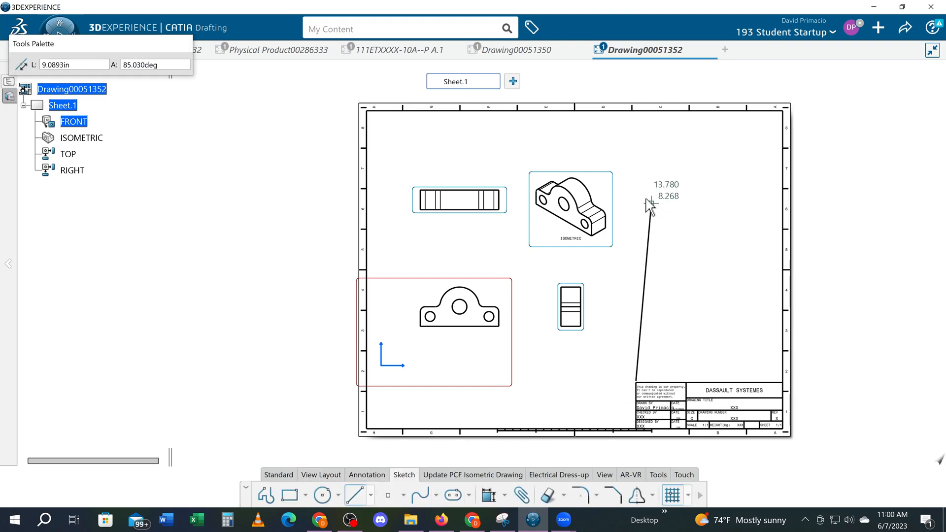
pyautogui.click(639, 115)
pyautogui.click(256, 349)
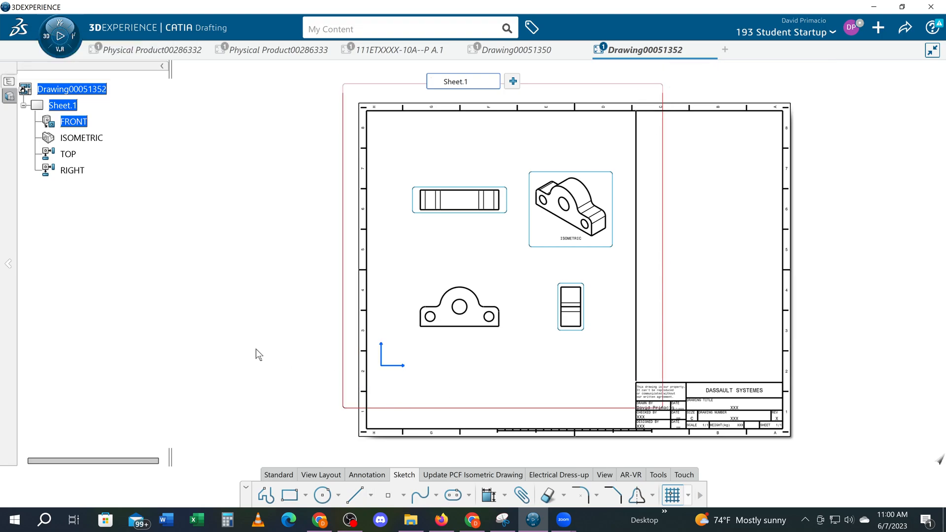
pyautogui.moveTo(269, 348); pyautogui.dragTo(243, 369, button='middle')
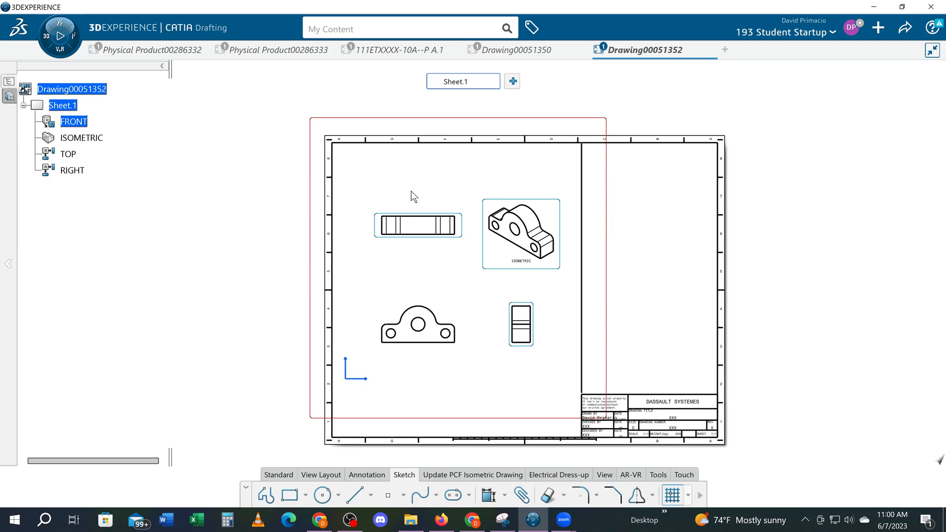
pyautogui.scroll(2, 481, 402)
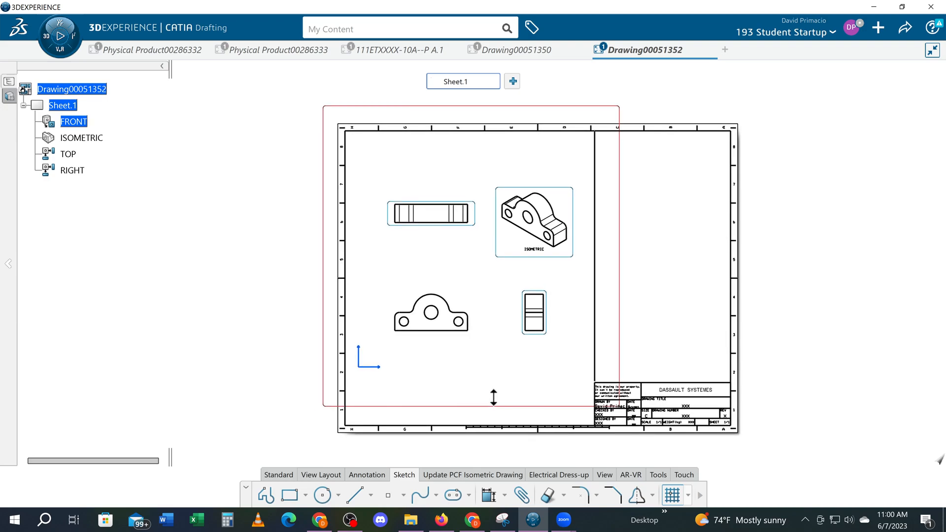
pyautogui.moveTo(491, 388); pyautogui.dragTo(477, 285, button='middle')
pyautogui.moveTo(455, 412); pyautogui.dragTo(456, 458, button='middle')
pyautogui.keyDown('ctrl'); pyautogui.moveTo(457, 436); pyautogui.dragTo(458, 467, button='middle'); pyautogui.keyUp('ctrl')
pyautogui.moveTo(455, 427)
pyautogui.mouseDown(button='middle')
pyautogui.moveTo(451, 460)
pyautogui.moveTo(448, 451)
pyautogui.mouseUp(button='middle')
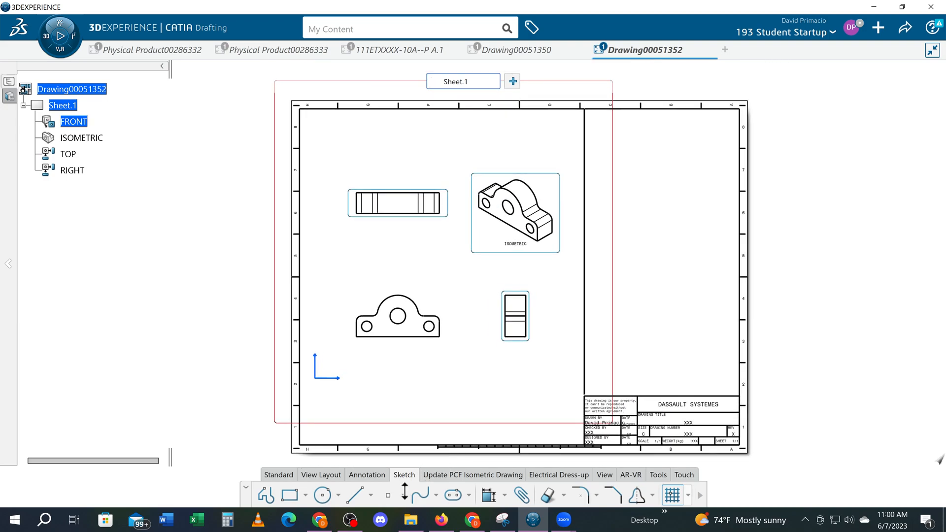
# - Add a revision block to the sheet, entering the reviser's initials and the description INITIAL DRAWING
pyautogui.click(321, 475)
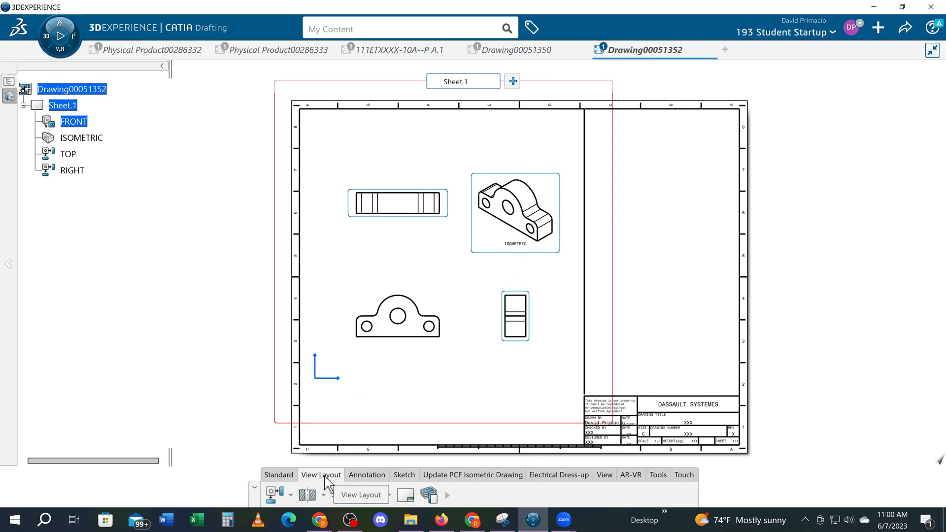
pyautogui.click(408, 496)
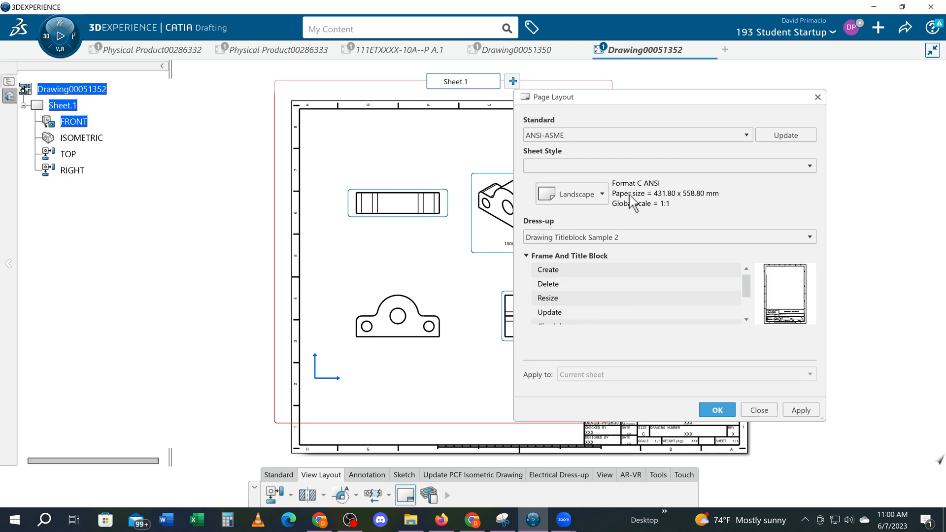
pyautogui.scroll(-1, 655, 285)
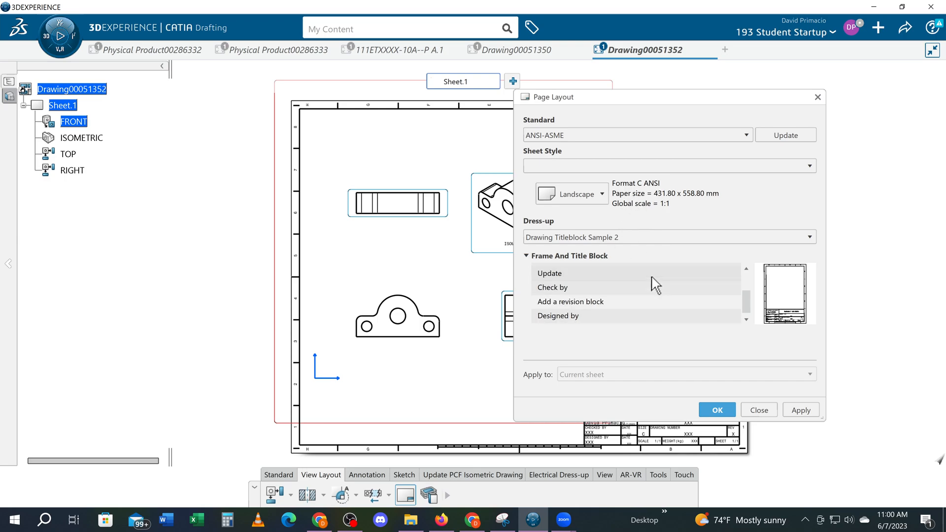
pyautogui.click(590, 305)
pyautogui.click(713, 413)
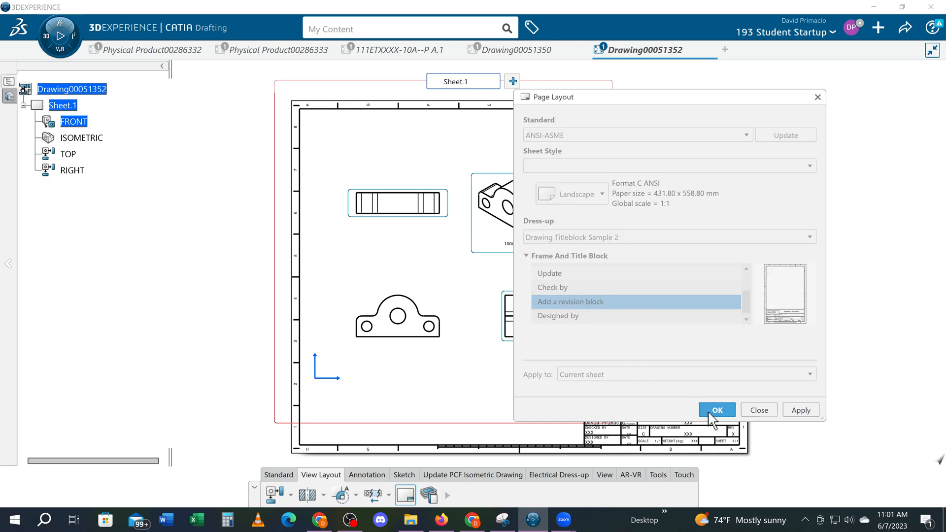
pyautogui.press('capslock')
pyautogui.write('DKP')
pyautogui.press('Return')
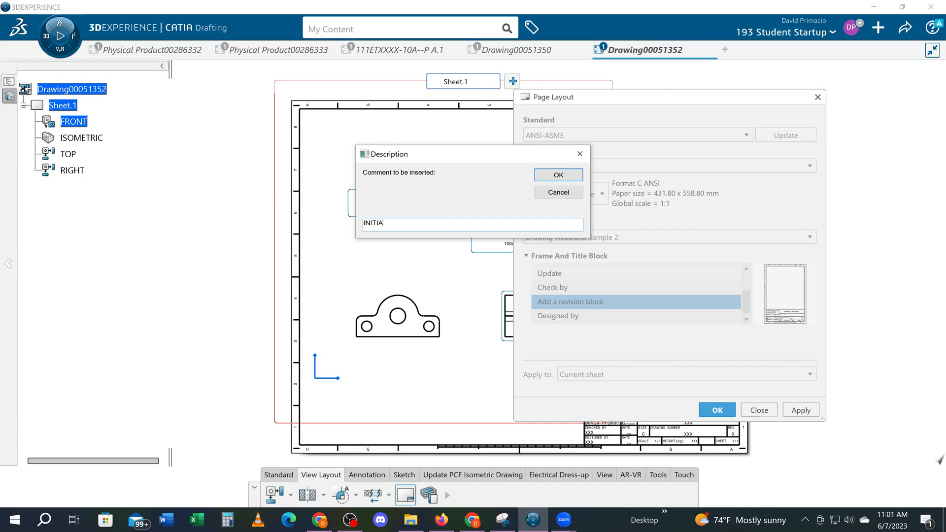
pyautogui.write('INITIAL DRAWING')
pyautogui.press('Return')
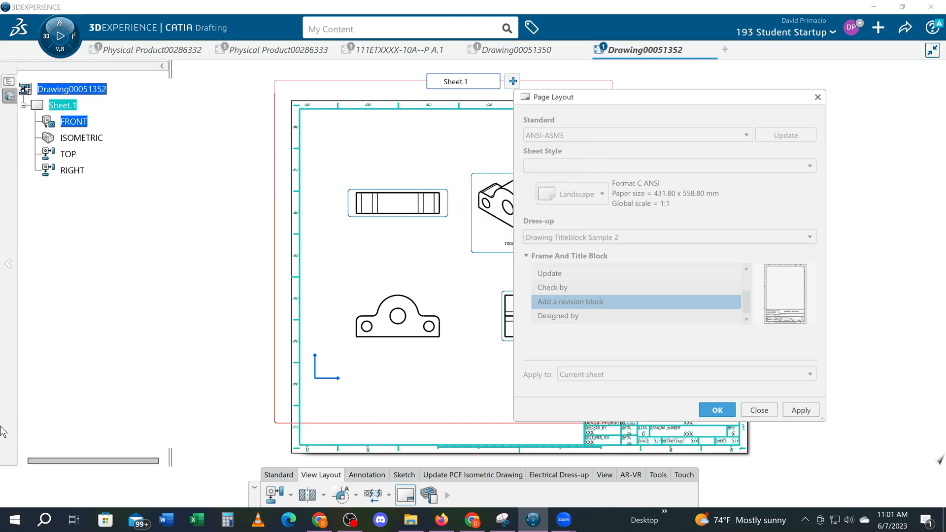
# - Open the background of Sheet.1 for editing
pyautogui.scroll(2, 593, 154)
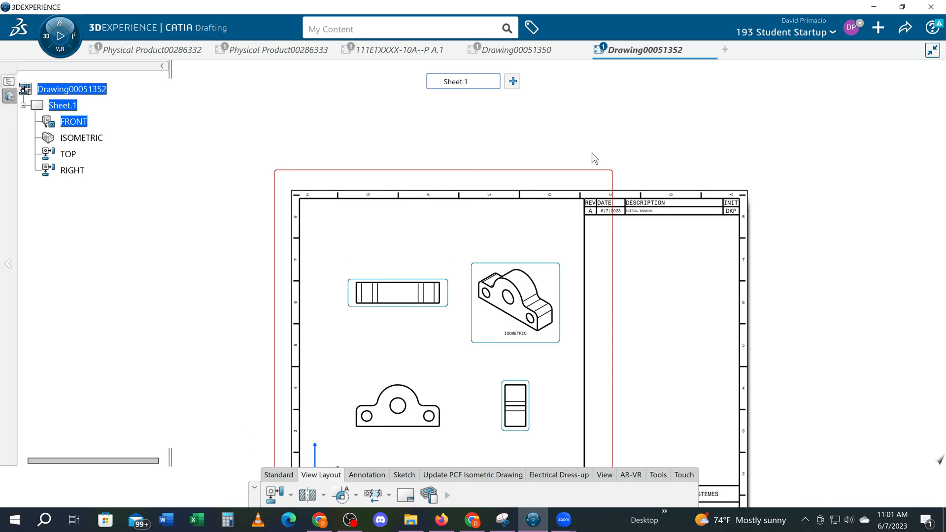
pyautogui.moveTo(608, 256); pyautogui.dragTo(610, 198, button='middle')
pyautogui.moveTo(707, 173)
pyautogui.mouseDown(button='middle')
pyautogui.moveTo(273, 283)
pyautogui.moveTo(486, 380)
pyautogui.moveTo(541, 290)
pyautogui.moveTo(435, 338)
pyautogui.moveTo(419, 336)
pyautogui.mouseUp(button='middle')
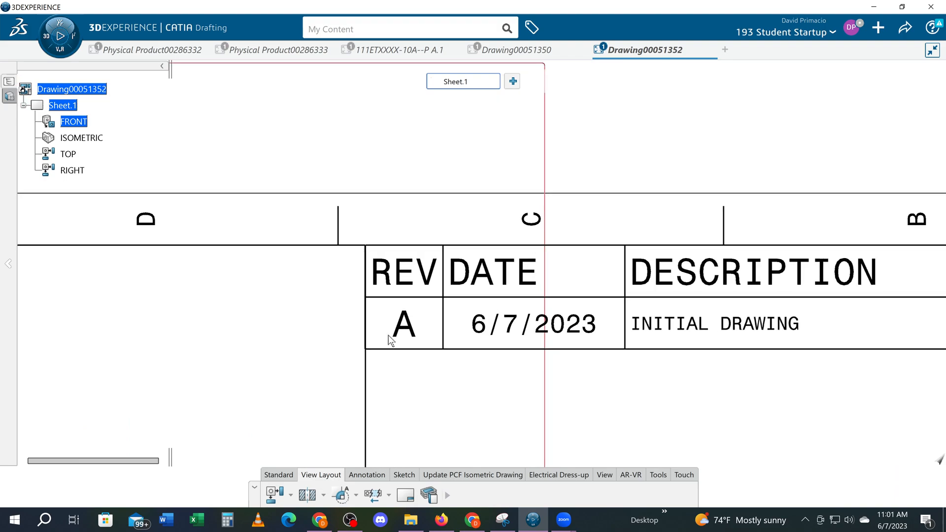
pyautogui.rightClick(55, 104)
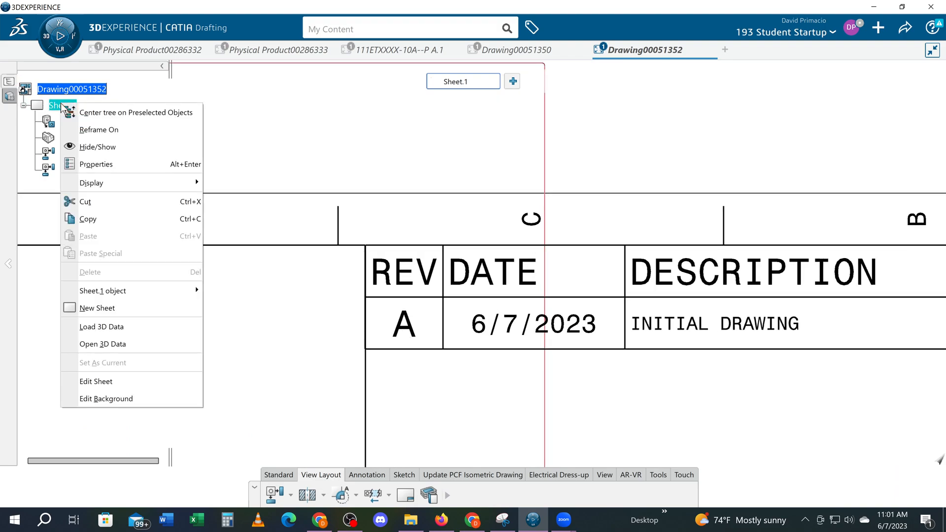
pyautogui.click(112, 382)
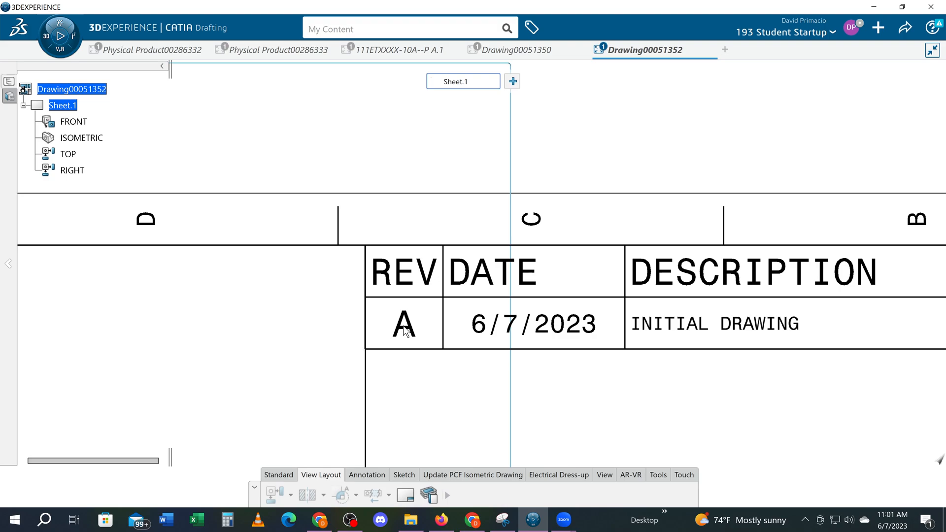
pyautogui.rightClick(60, 105)
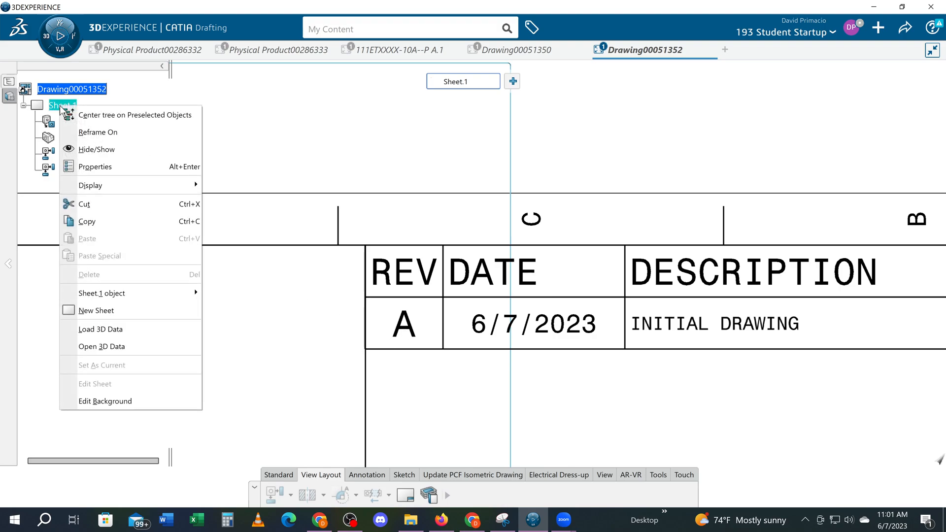
pyautogui.click(121, 401)
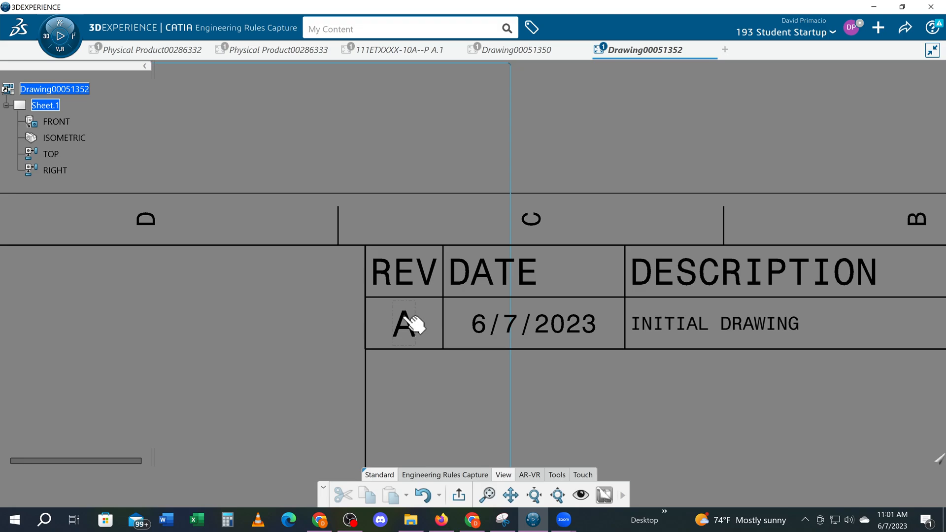
# - Change the revision letter in the revision block's first row to a dash (-)
pyautogui.doubleClick(405, 323)
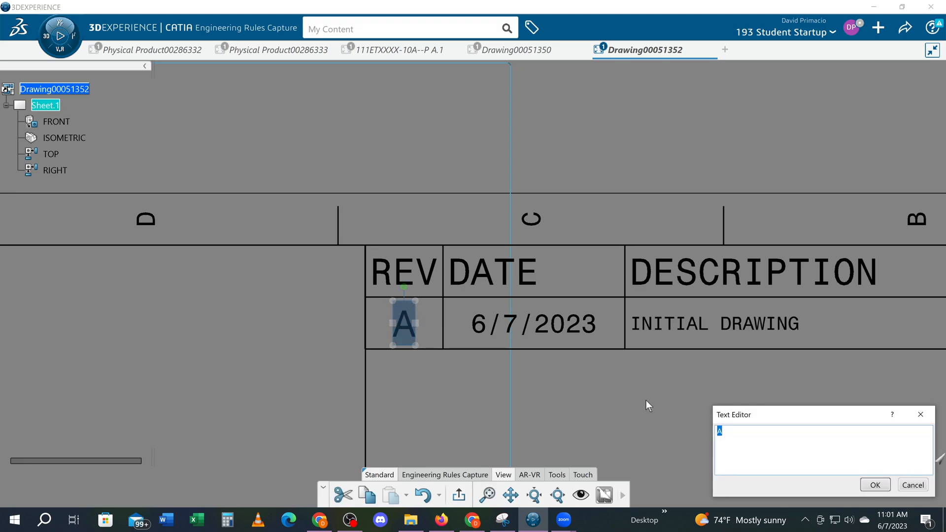
pyautogui.write('-')
pyautogui.press('Return')
pyautogui.click(721, 415)
# - Set the title block's drawing number to ENGTXXXX-10A--D
pyautogui.moveTo(656, 409)
pyautogui.mouseDown(button='middle')
pyautogui.moveTo(661, 448)
pyautogui.moveTo(641, 183)
pyautogui.moveTo(610, 49)
pyautogui.mouseUp(button='middle')
pyautogui.moveTo(611, 333); pyautogui.dragTo(568, 65, button='middle')
pyautogui.moveTo(579, 319); pyautogui.dragTo(562, 195, button='middle')
pyautogui.moveTo(466, 256); pyautogui.dragTo(468, 303, button='middle')
pyautogui.click(638, 321)
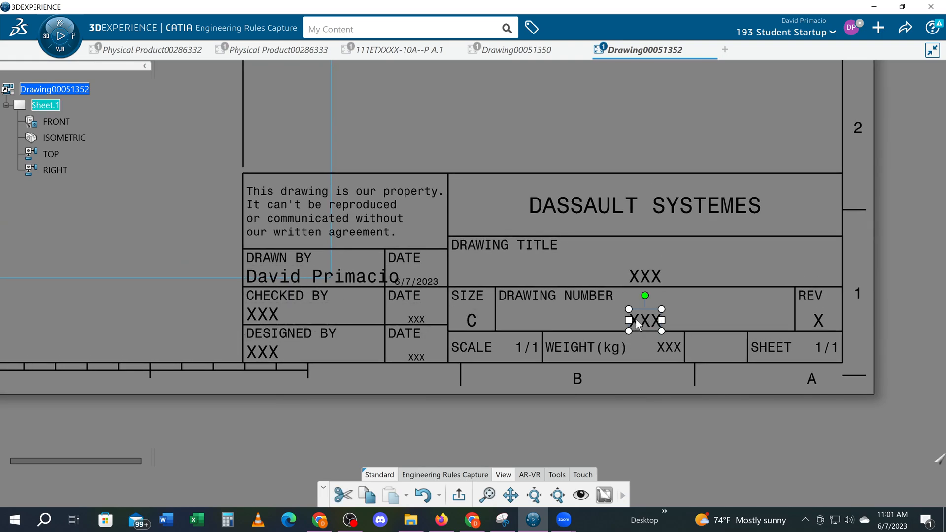
pyautogui.doubleClick(638, 323)
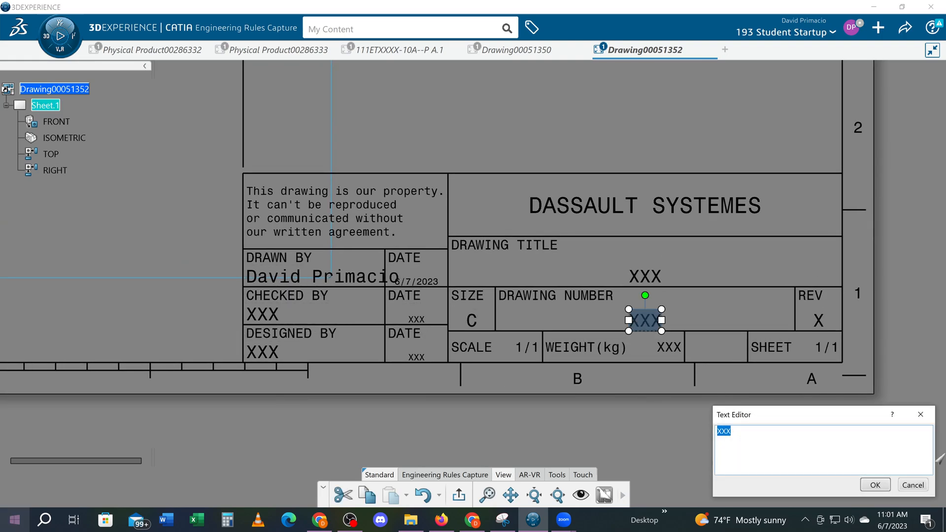
pyautogui.write('ENG T')
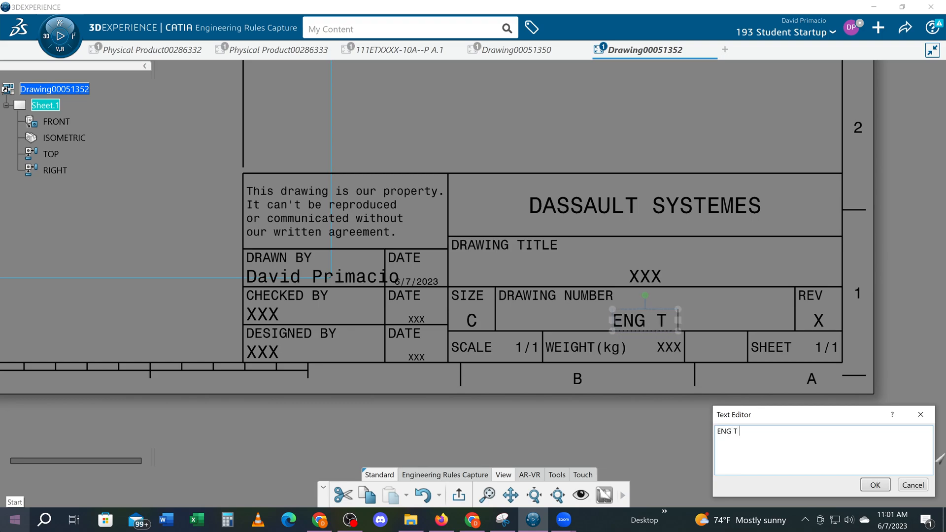
pyautogui.press('BackSpace')
pyautogui.press('BackSpace')
pyautogui.press('BackSpace')
pyautogui.write('TXXX')
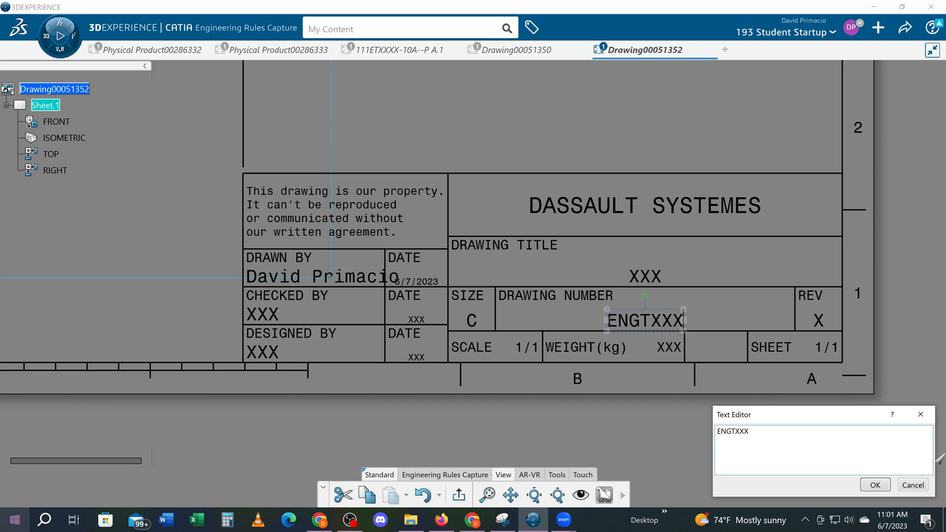
pyautogui.write('X-10A')
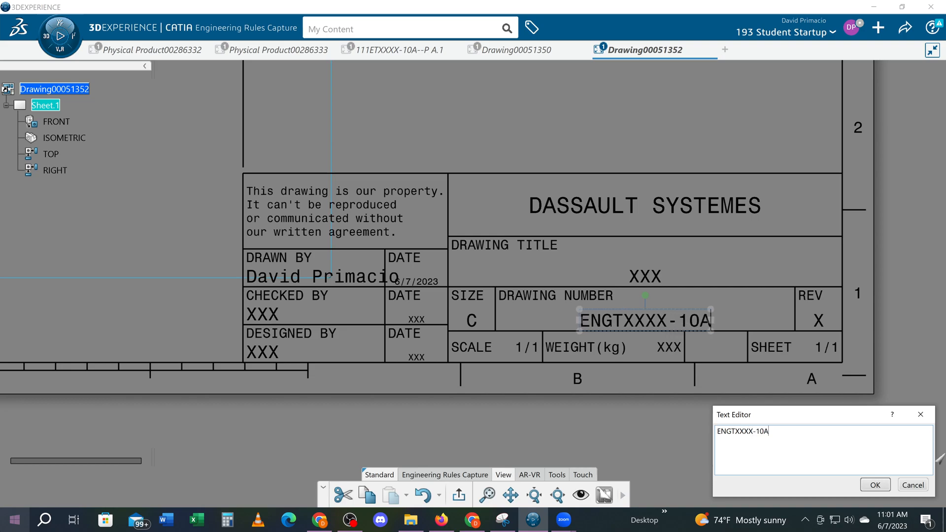
pyautogui.write('--D')
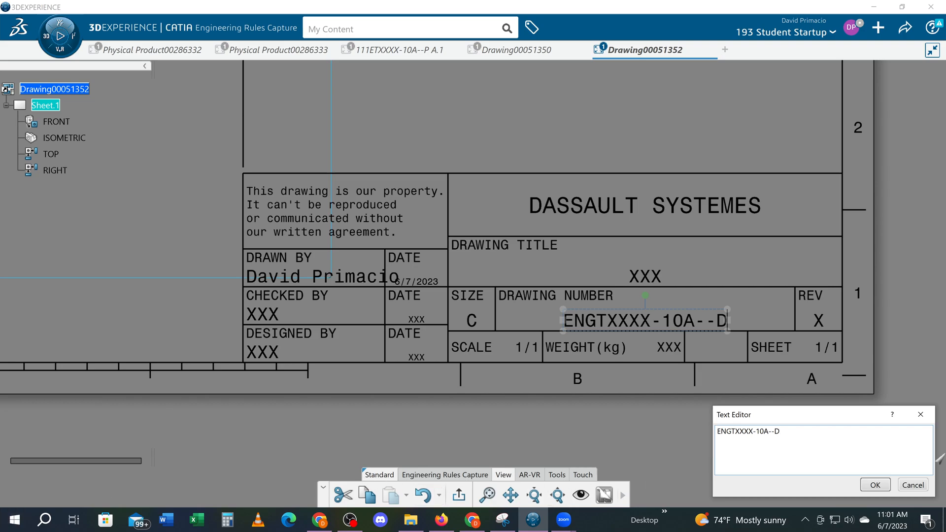
pyautogui.click(876, 486)
# - Set the title block's REV entry to a dash (-)
pyautogui.click(818, 321)
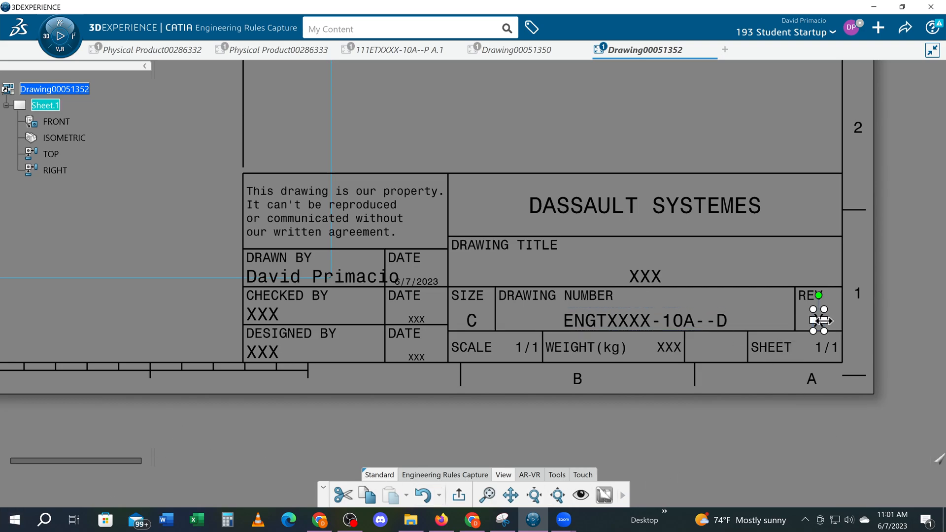
pyautogui.moveTo(763, 334)
pyautogui.mouseDown(button='middle')
pyautogui.moveTo(607, 334)
pyautogui.moveTo(402, 257)
pyautogui.moveTo(169, 228)
pyautogui.mouseUp(button='middle')
pyautogui.scroll(6, 707, 306)
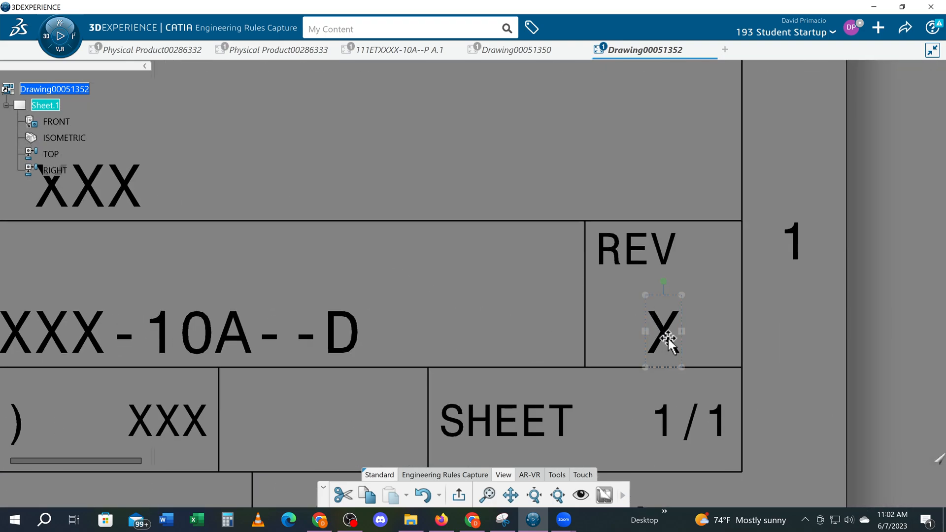
pyautogui.doubleClick(666, 337)
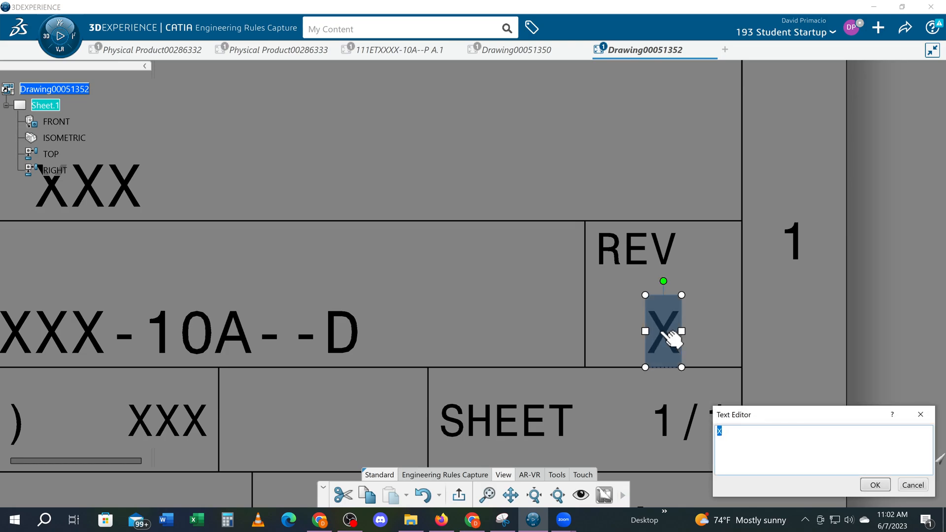
pyautogui.write('-')
pyautogui.press('Return')
# - Enter ASSIGNMENT 10A as the drawing title in the title block
pyautogui.moveTo(493, 308)
pyautogui.mouseDown(button='middle')
pyautogui.moveTo(701, 368)
pyautogui.moveTo(724, 389)
pyautogui.mouseUp(button='middle')
pyautogui.moveTo(416, 302); pyautogui.dragTo(508, 354, button='middle')
pyautogui.click(410, 309)
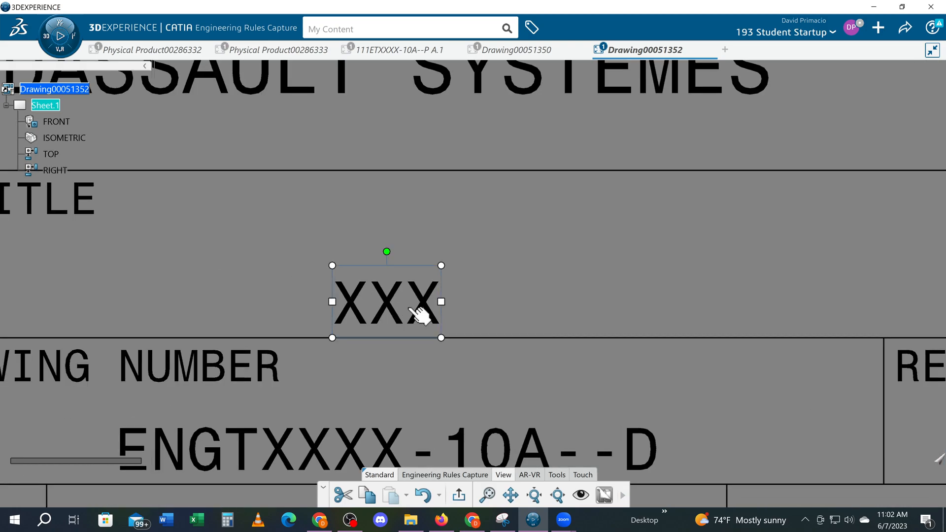
pyautogui.doubleClick(413, 312)
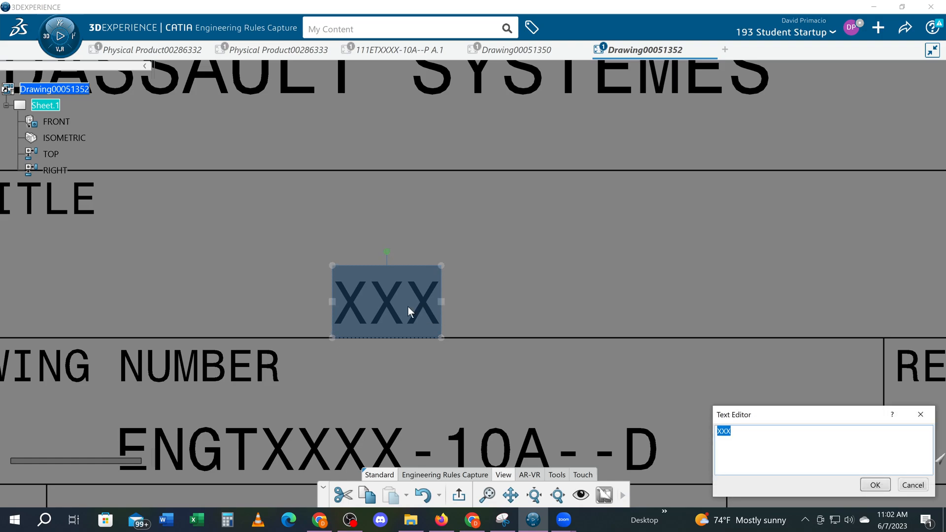
pyautogui.press('capslock')
pyautogui.press('capslock')
pyautogui.write('A')
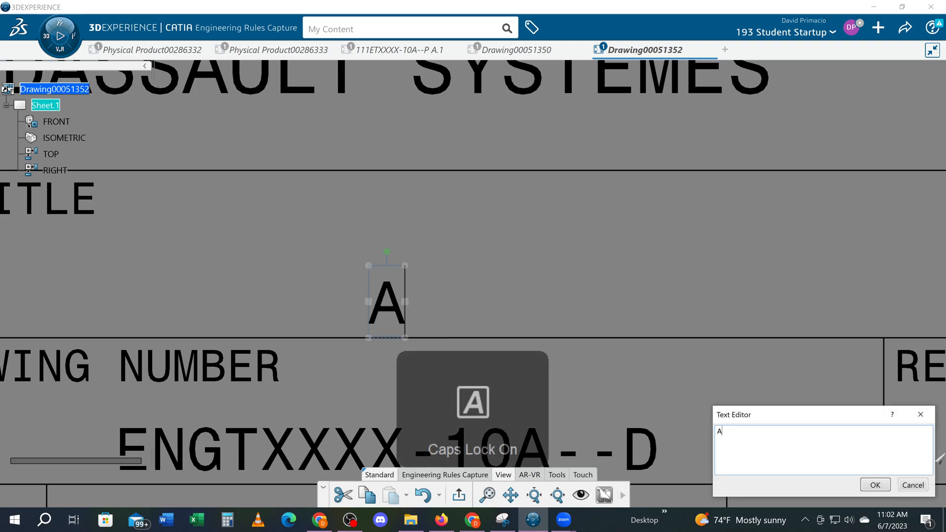
pyautogui.write('SSIGNMENT 10-')
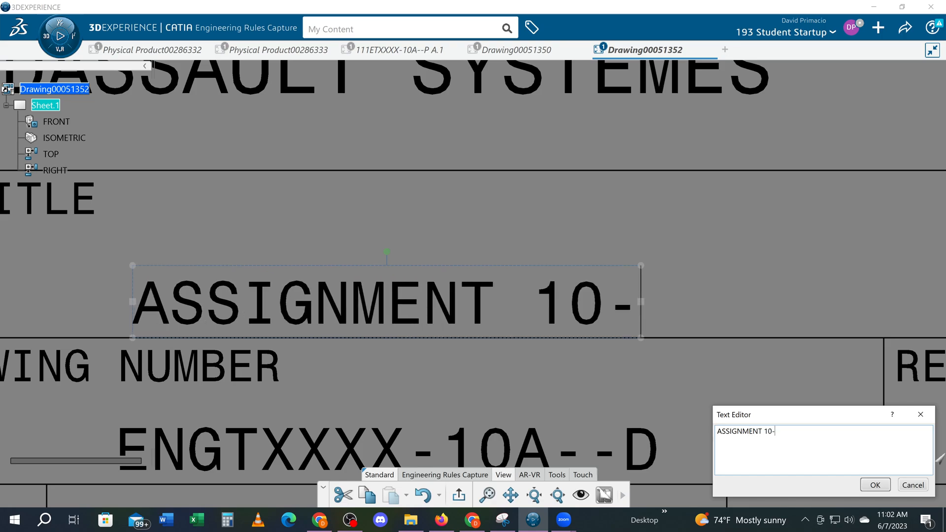
pyautogui.press('BackSpace')
pyautogui.write('A')
pyautogui.click(875, 484)
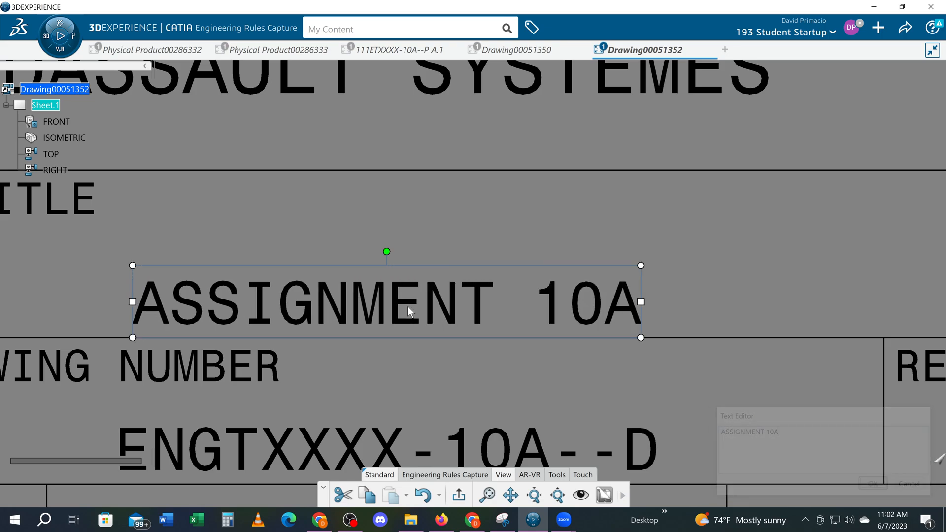
# - Replace the title block's DRAWN BY entry with the student's name, written as initial and surname
pyautogui.scroll(-5, 404, 339)
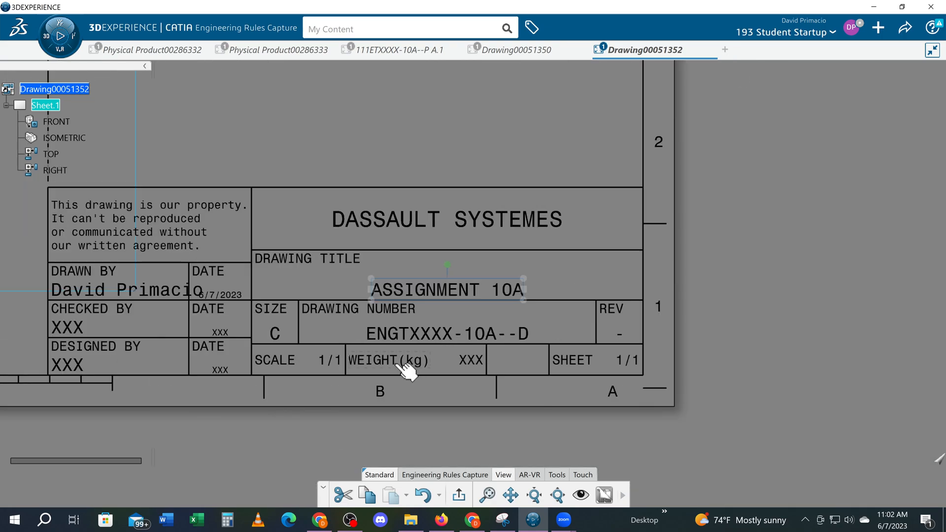
pyautogui.click(339, 400)
pyautogui.keyDown('ctrl'); pyautogui.moveTo(454, 374); pyautogui.dragTo(542, 407, button='middle'); pyautogui.keyUp('ctrl')
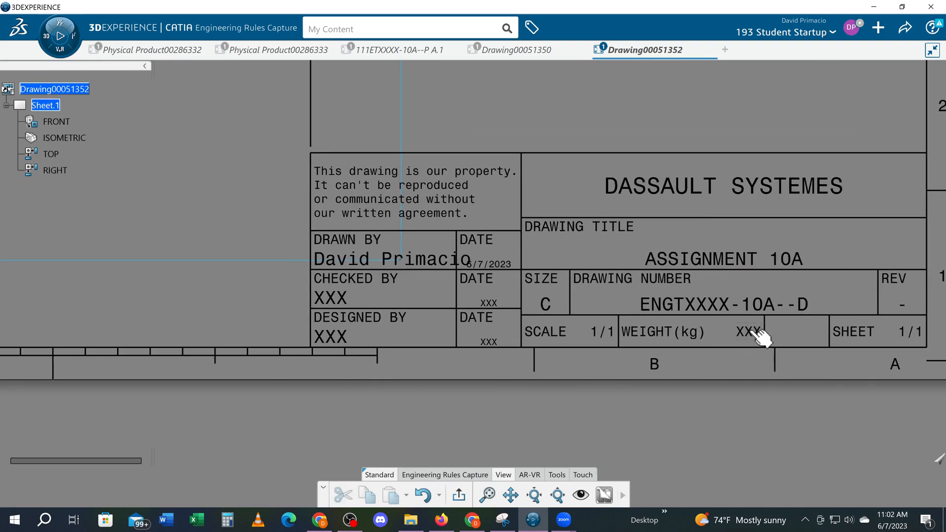
pyautogui.click(348, 266)
pyautogui.doubleClick(348, 266)
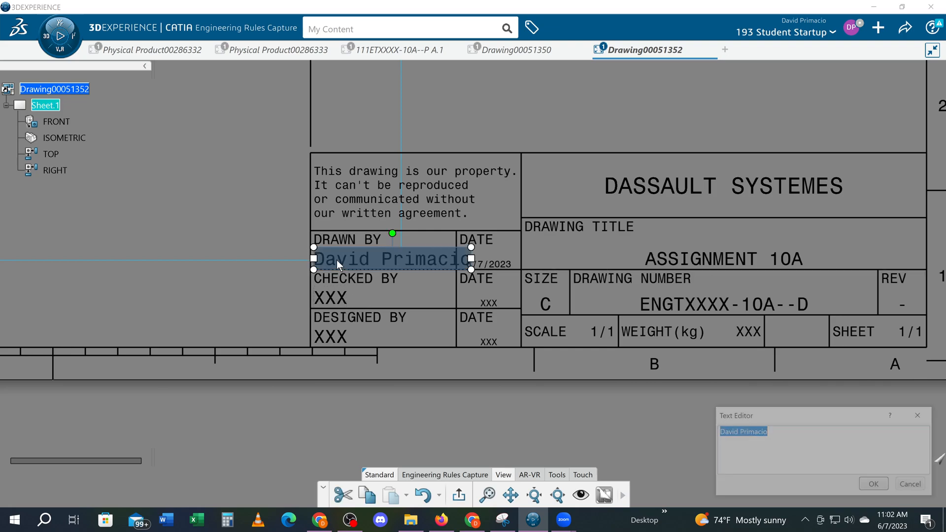
pyautogui.write('s')
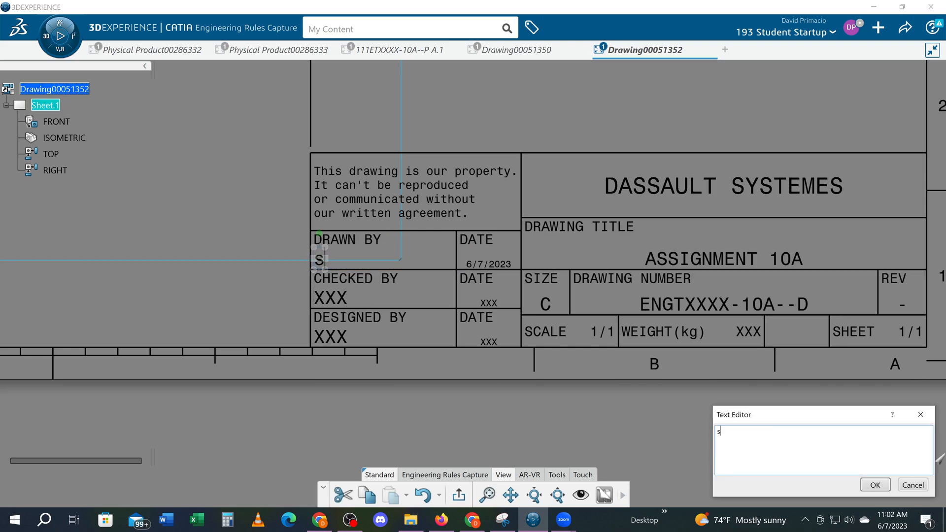
pyautogui.write('.TUDENT')
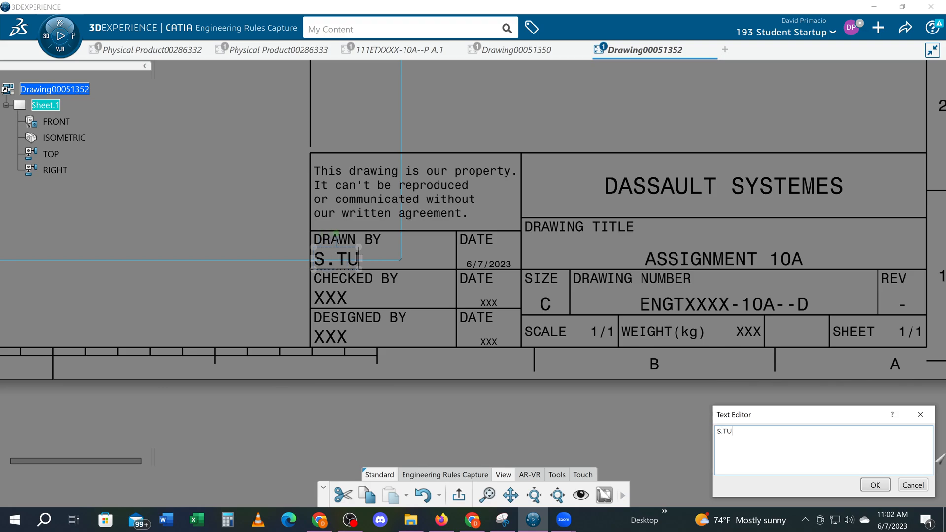
pyautogui.click(336, 260)
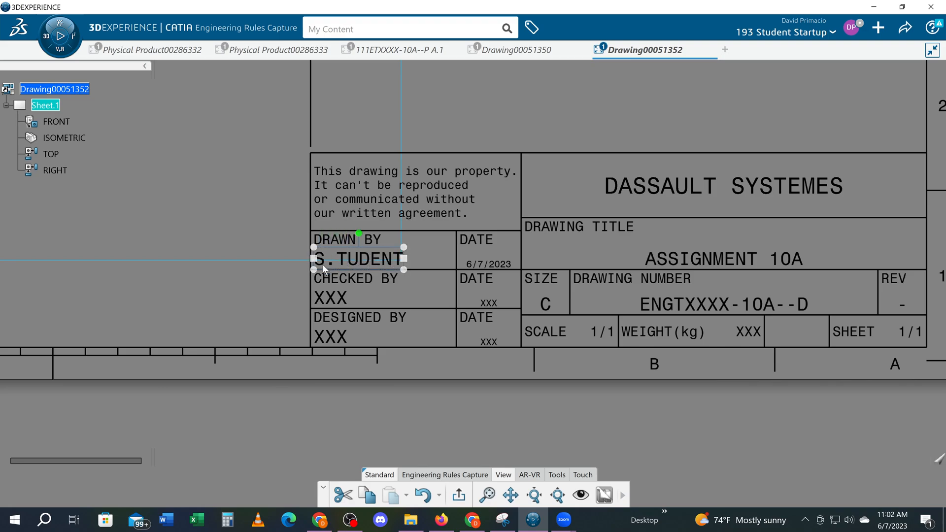
# - Enter the checker's initial and surname in the title block's CHECKED BY field
pyautogui.doubleClick(329, 299)
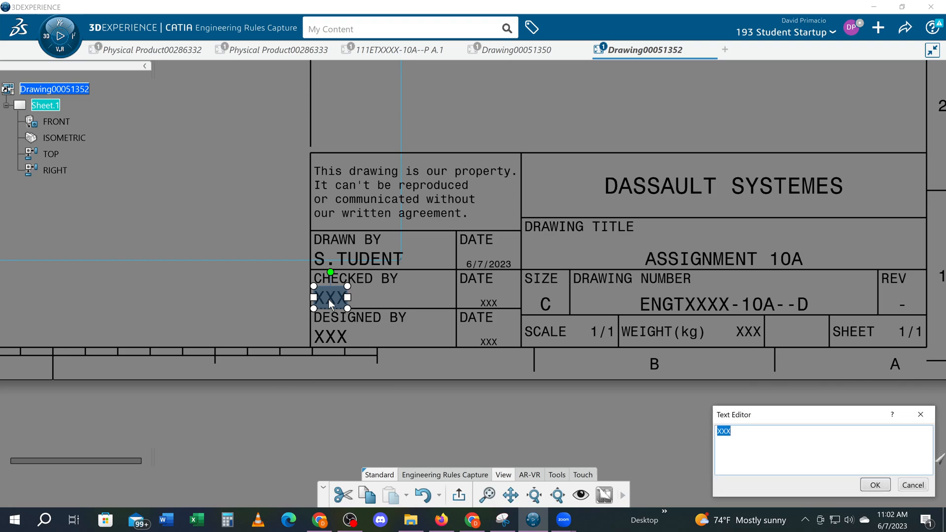
pyautogui.write('DPR')
pyautogui.press('BackSpace')
pyautogui.press('BackSpace')
pyautogui.write('.PRIMACIO')
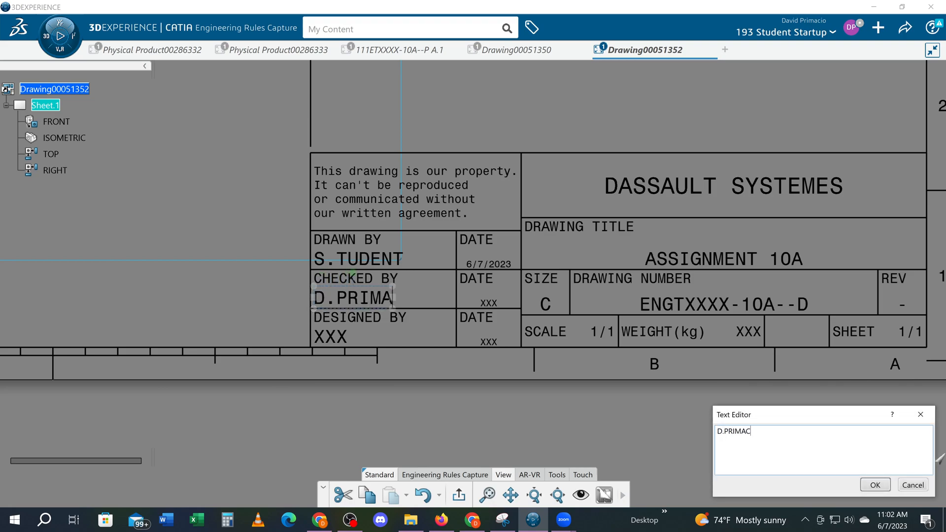
pyautogui.press('Return')
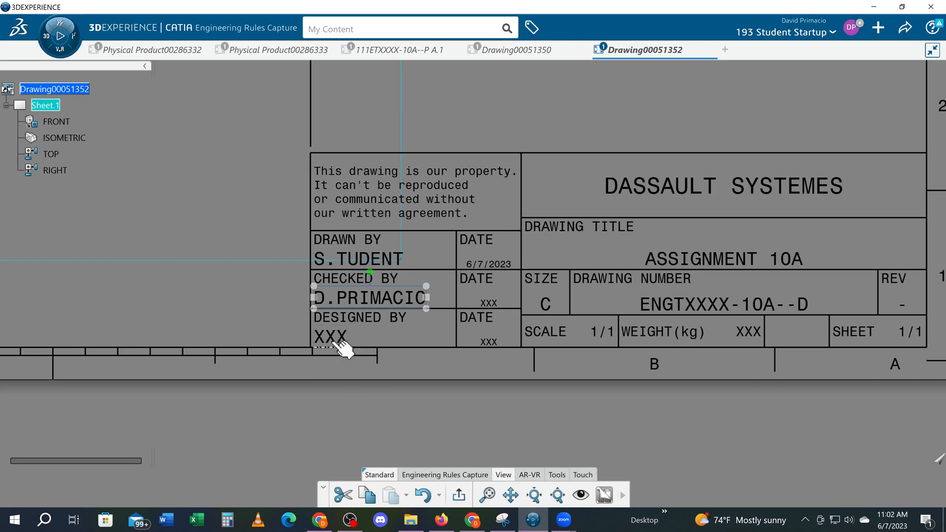
# - Enter the designer's initial and surname in the title block's DESIGNED BY field
pyautogui.doubleClick(331, 340)
pyautogui.write('D.')
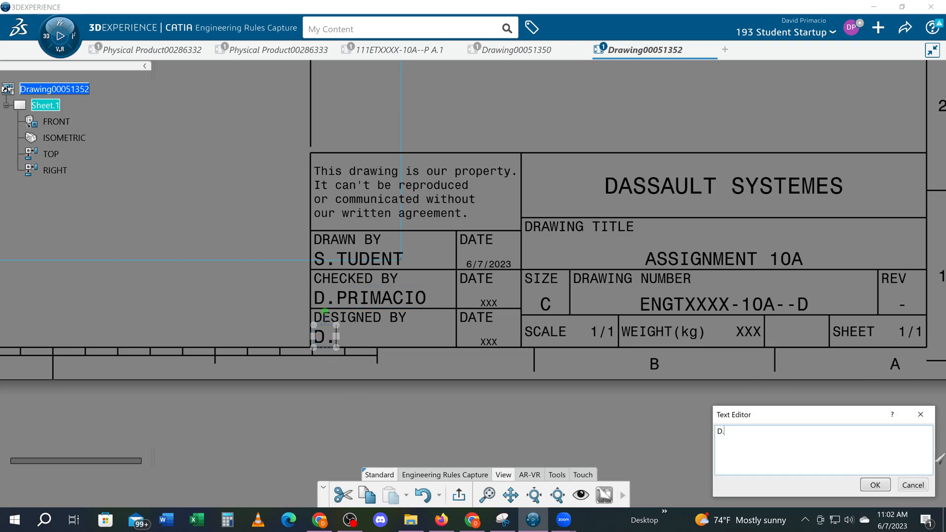
pyautogui.write('PRIMACIO')
pyautogui.press('Return')
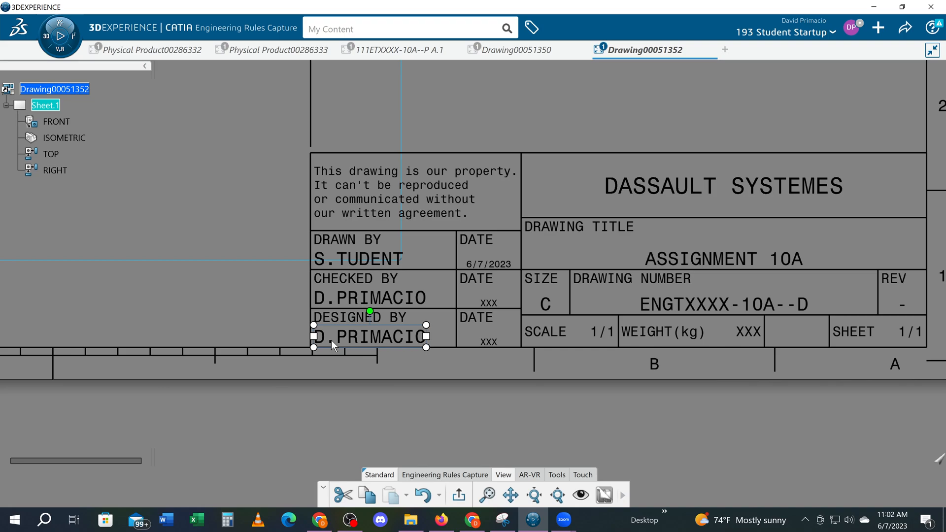
pyautogui.click(353, 375)
pyautogui.moveTo(287, 429); pyautogui.dragTo(317, 422, button='middle')
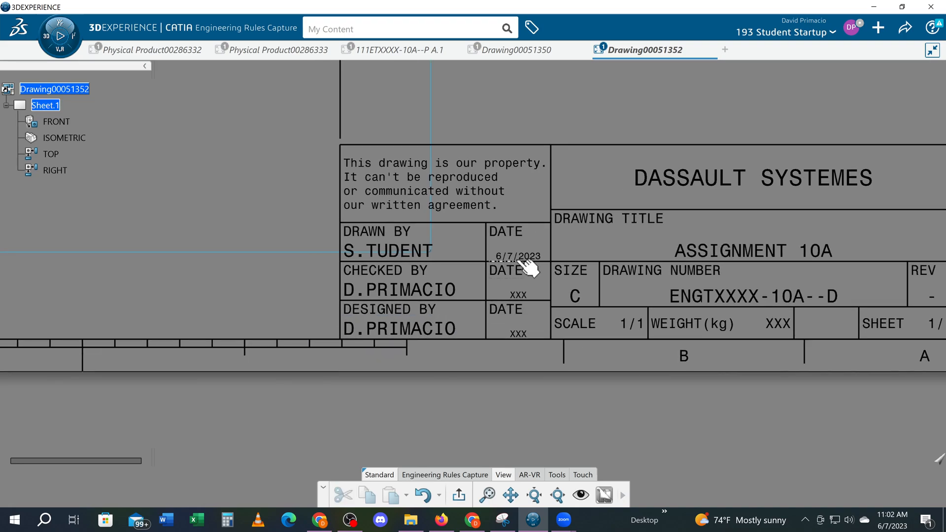
pyautogui.scroll(-2, 510, 296)
pyautogui.click(591, 230)
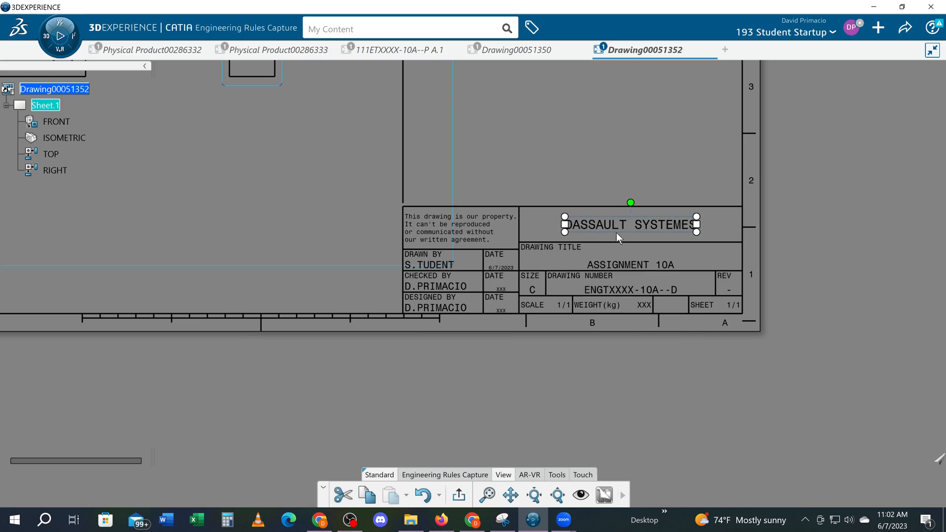
pyautogui.moveTo(451, 343)
pyautogui.mouseDown(button='middle')
pyautogui.moveTo(489, 361)
pyautogui.moveTo(487, 372)
pyautogui.mouseUp(button='middle')
pyautogui.moveTo(313, 342)
pyautogui.mouseDown(button='middle')
pyautogui.moveTo(357, 408)
pyautogui.moveTo(363, 306)
pyautogui.moveTo(391, 376)
pyautogui.moveTo(391, 354)
pyautogui.moveTo(393, 364)
pyautogui.mouseUp(button='middle')
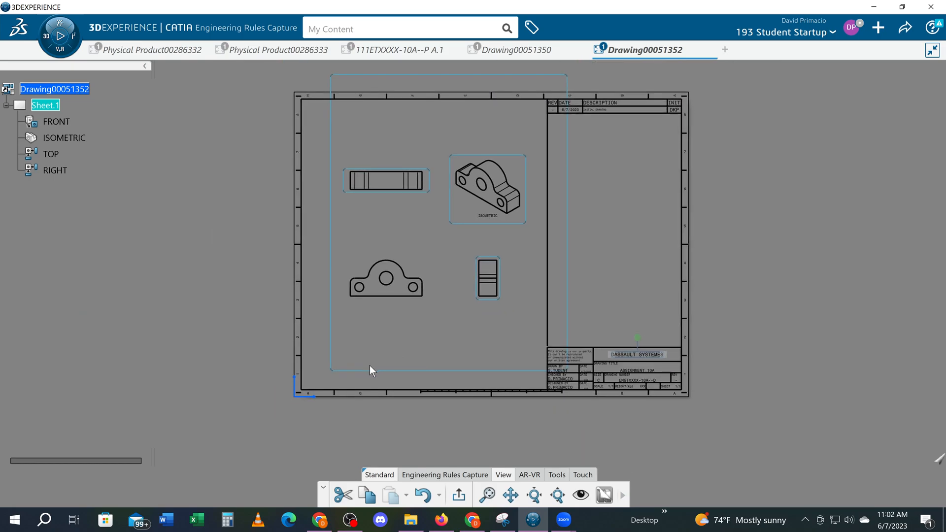